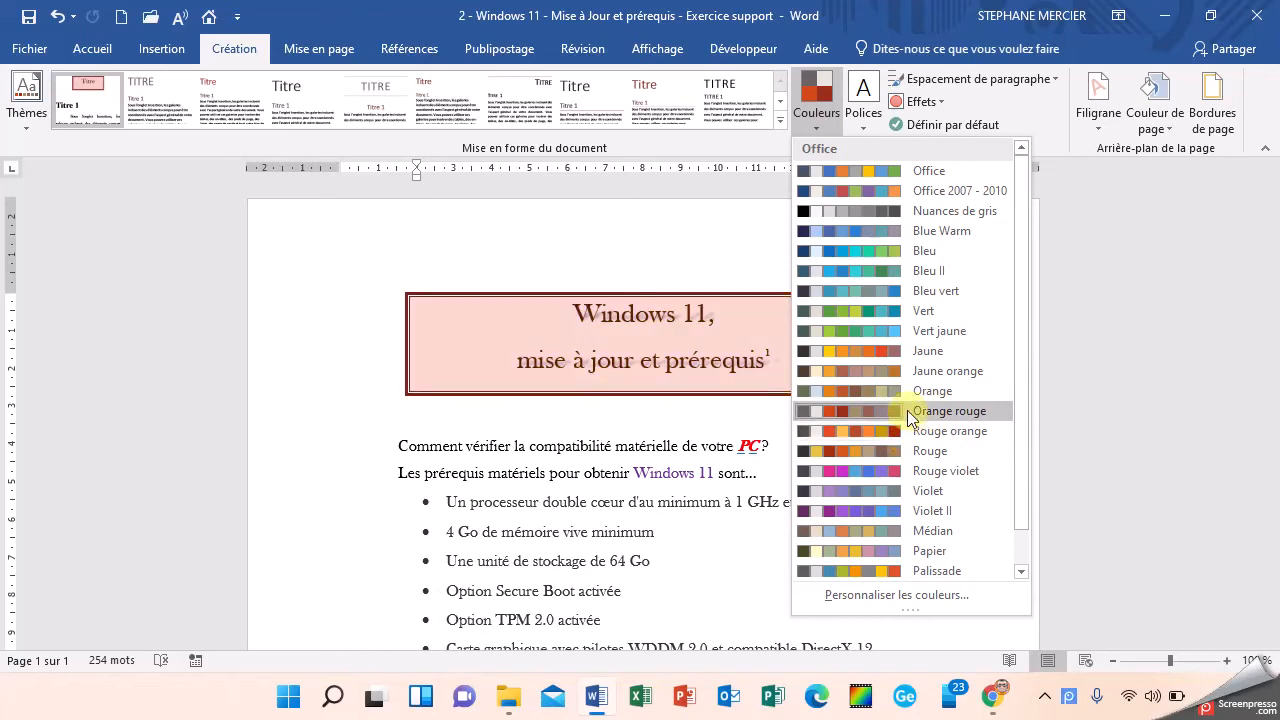
# Step: Apply the Orange rouge theme colours and check the title's shading and font colours in their palettes
pyautogui.click(890, 412)
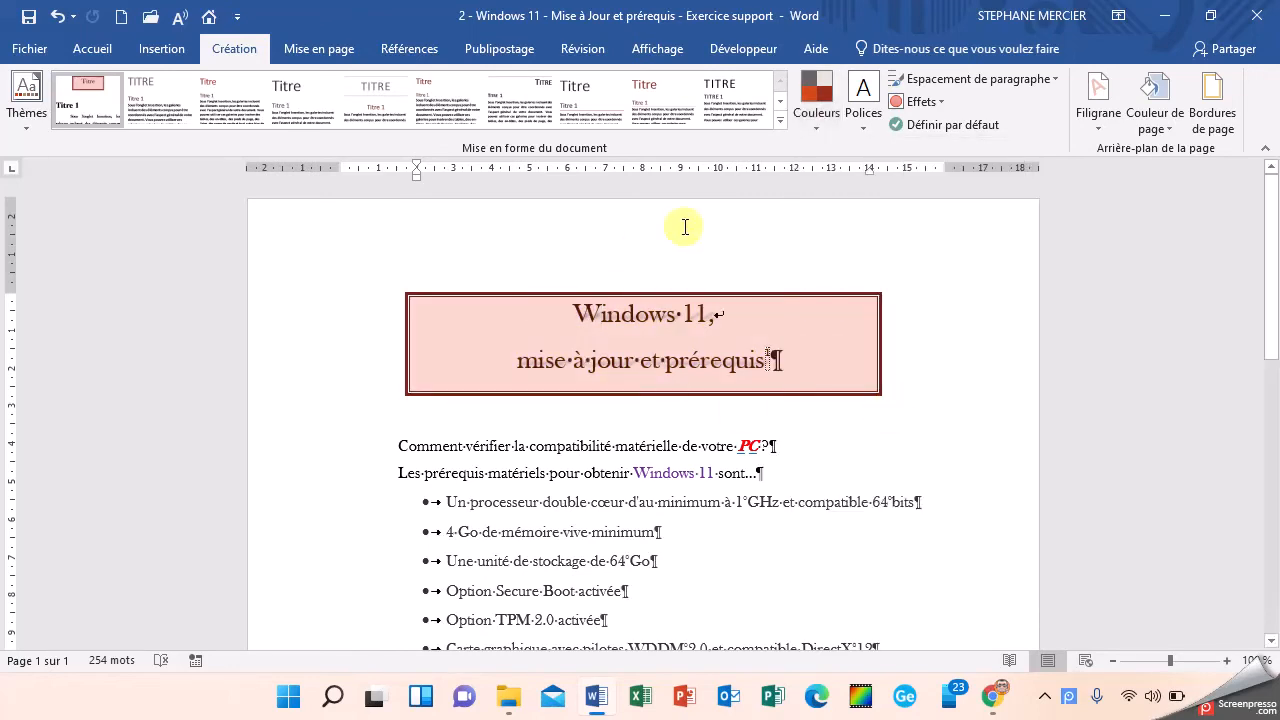
pyautogui.click(92, 48)
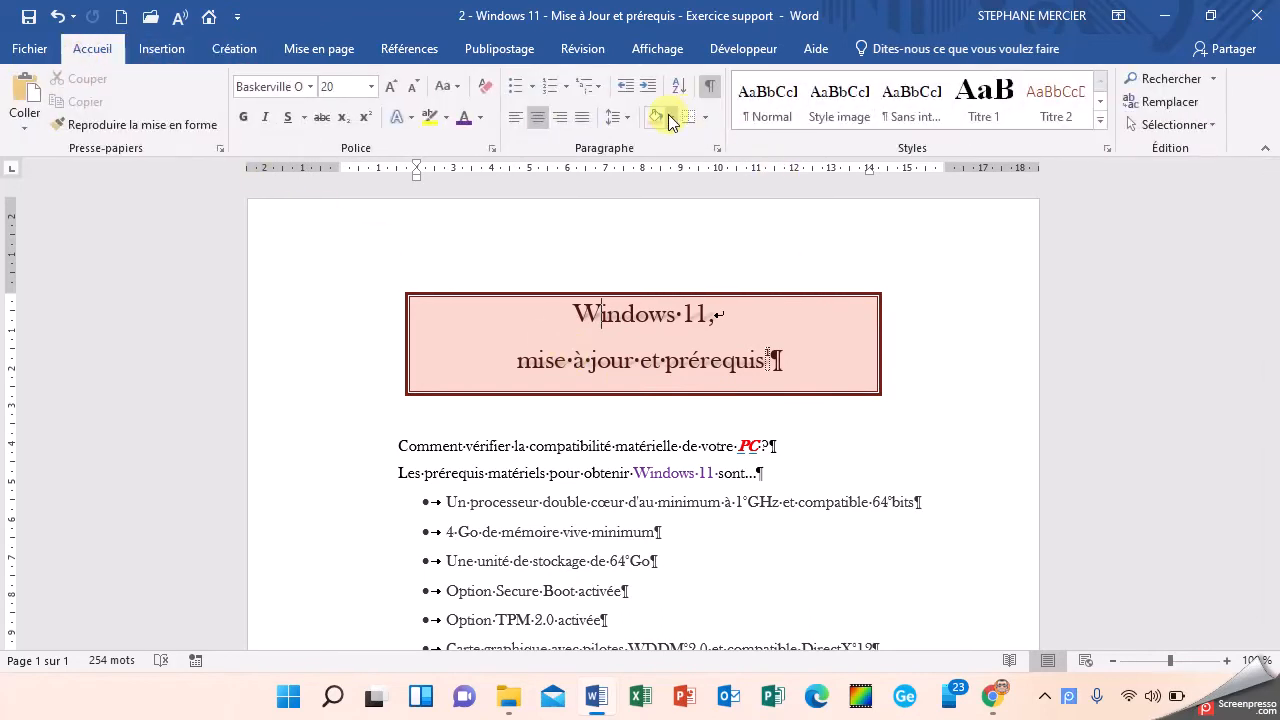
pyautogui.click(669, 117)
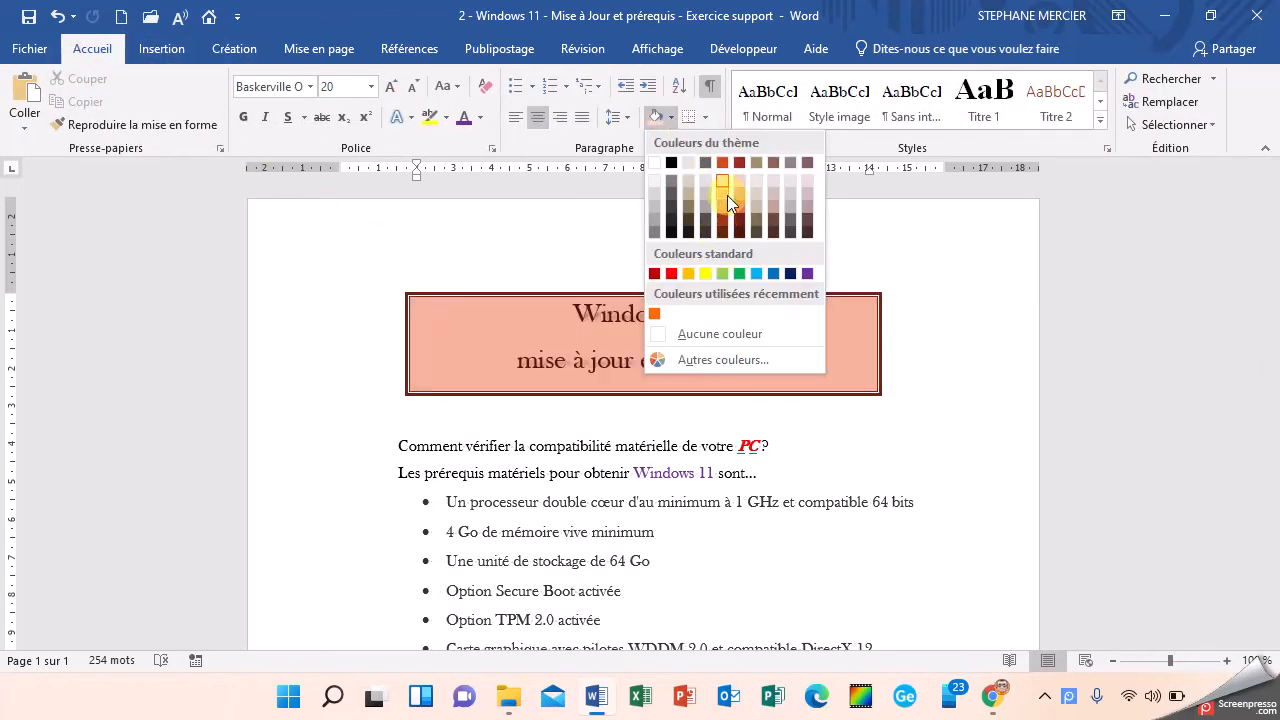
pyautogui.click(484, 118)
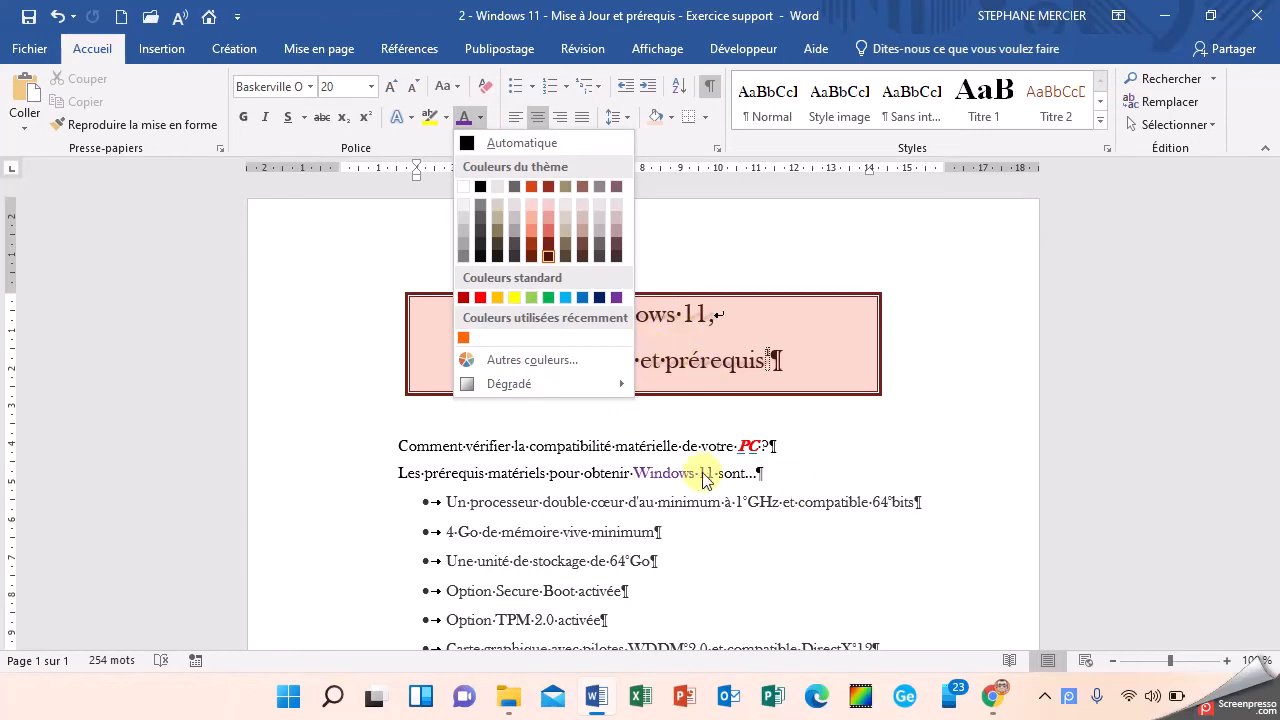
pyautogui.click(741, 480)
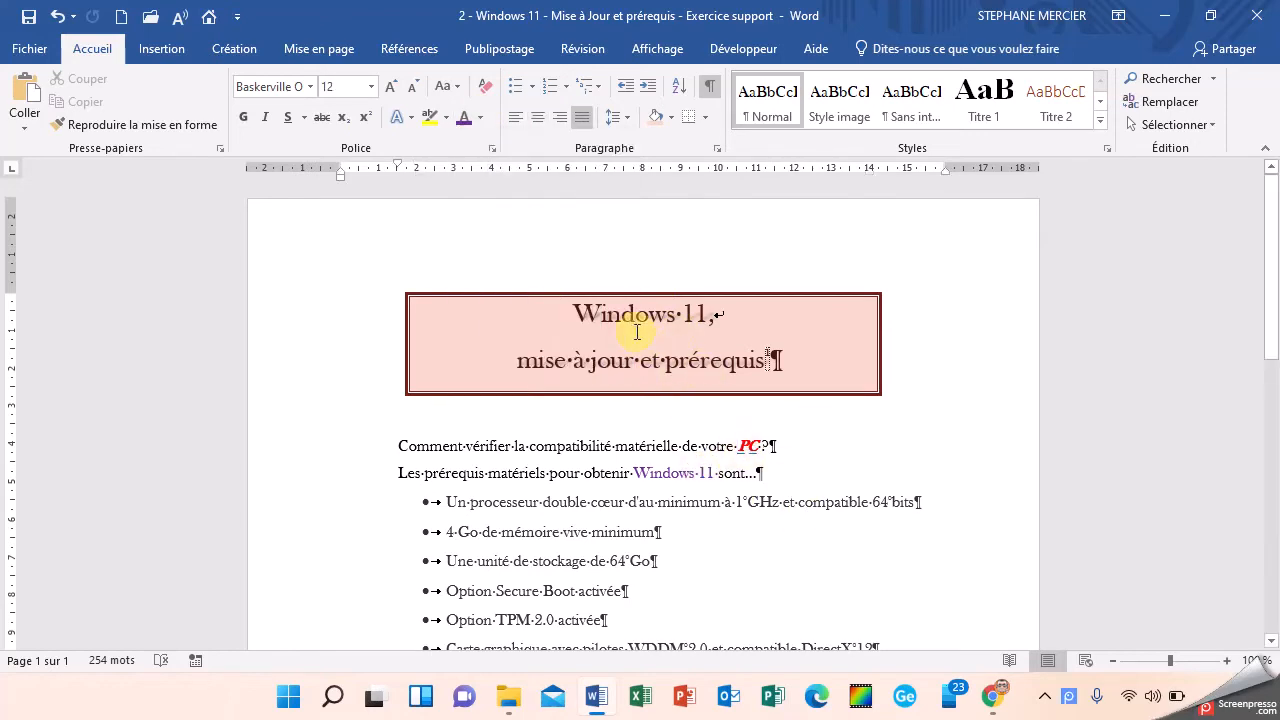
# Step: Examine the title's indents and paragraph spacing, and the line spacing options for the whole document
pyautogui.click(298, 52)
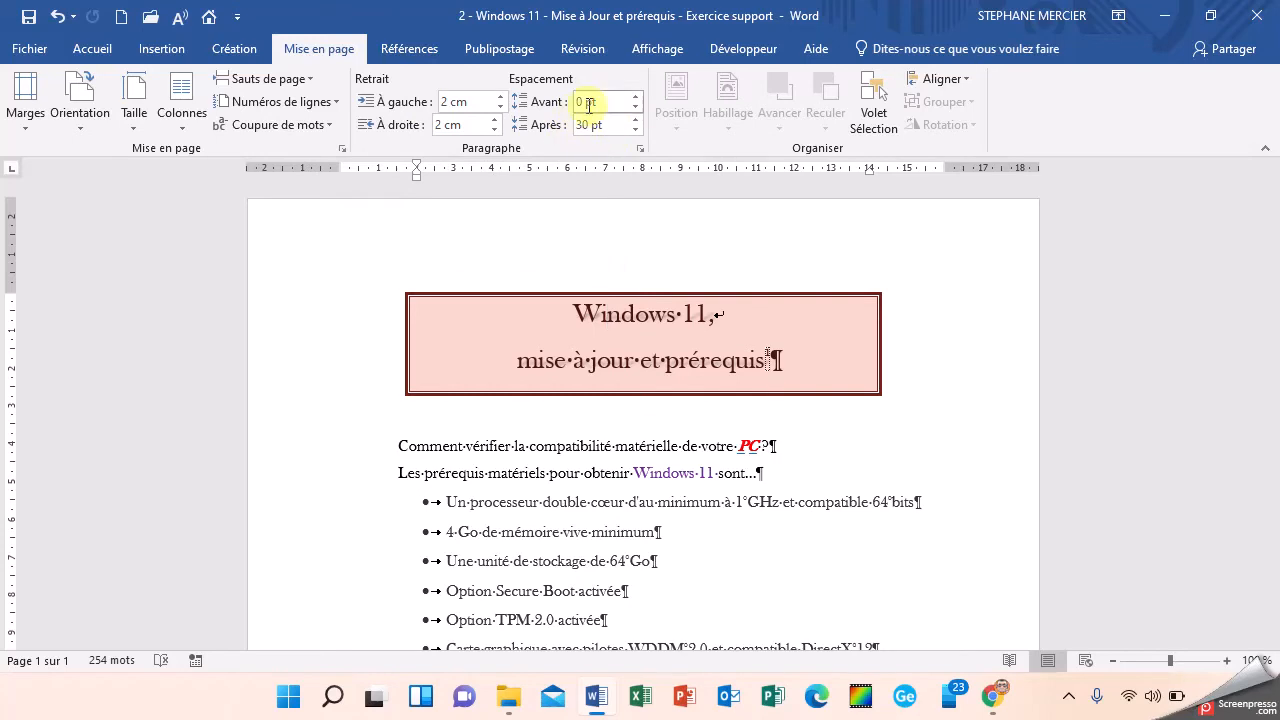
pyautogui.click(94, 52)
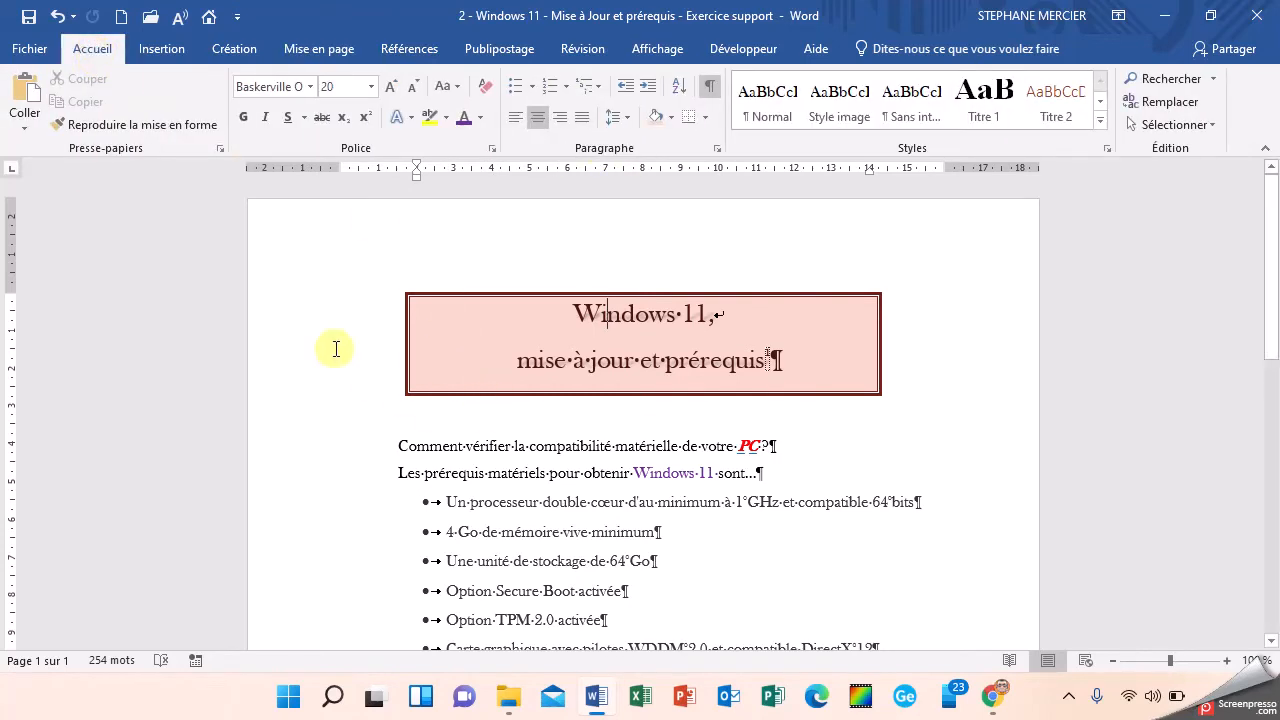
pyautogui.moveTo(314, 320); pyautogui.dragTo(876, 487)
pyautogui.scroll(3, 876, 487)
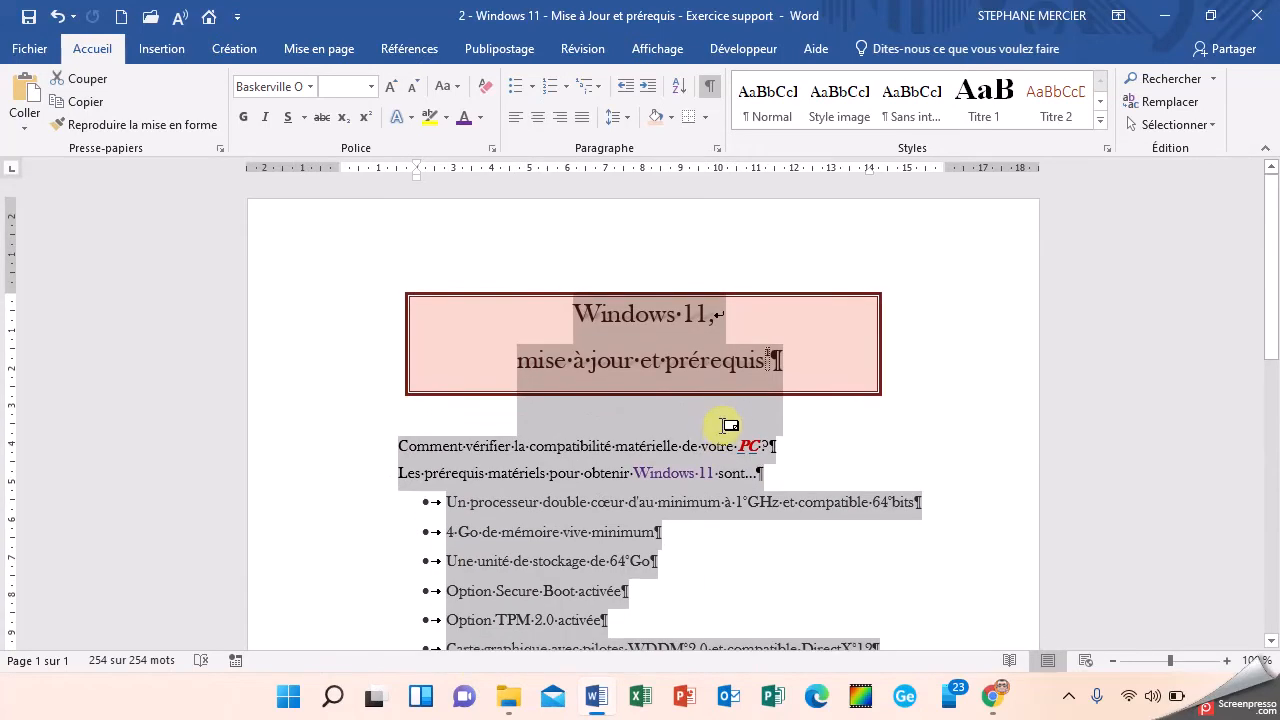
pyautogui.click(627, 120)
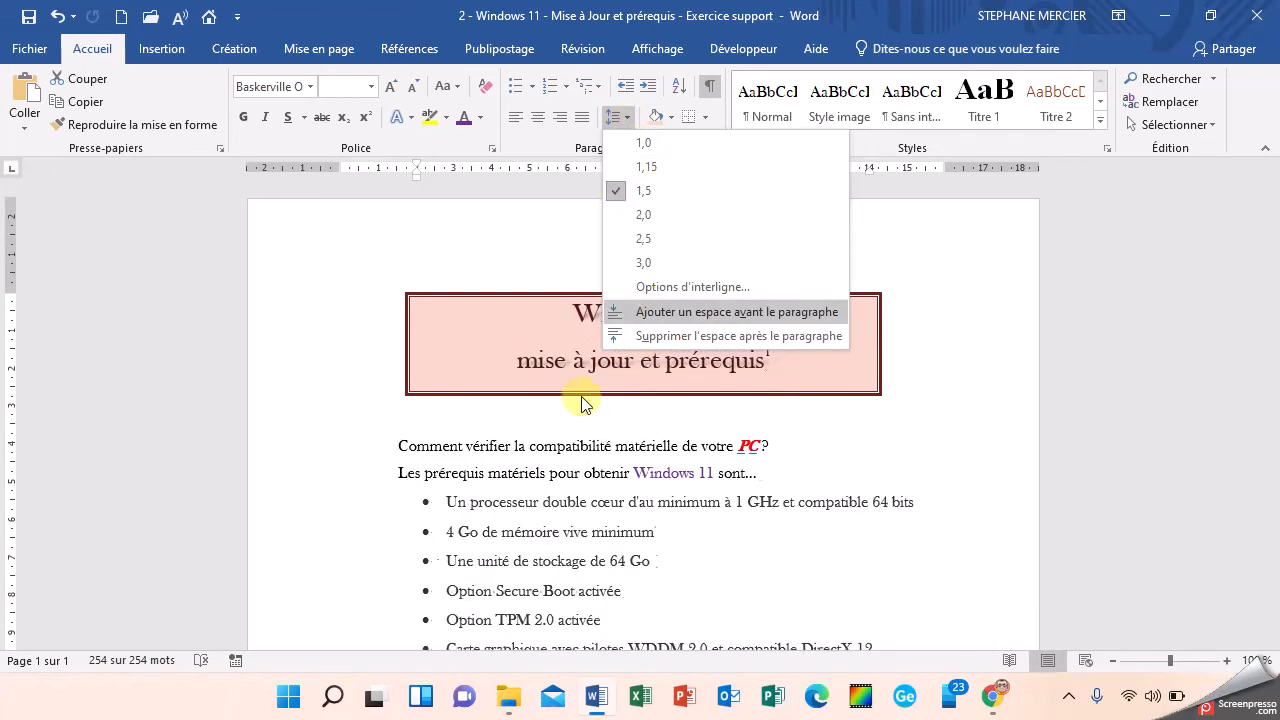
pyautogui.click(534, 385)
pyautogui.click(607, 314)
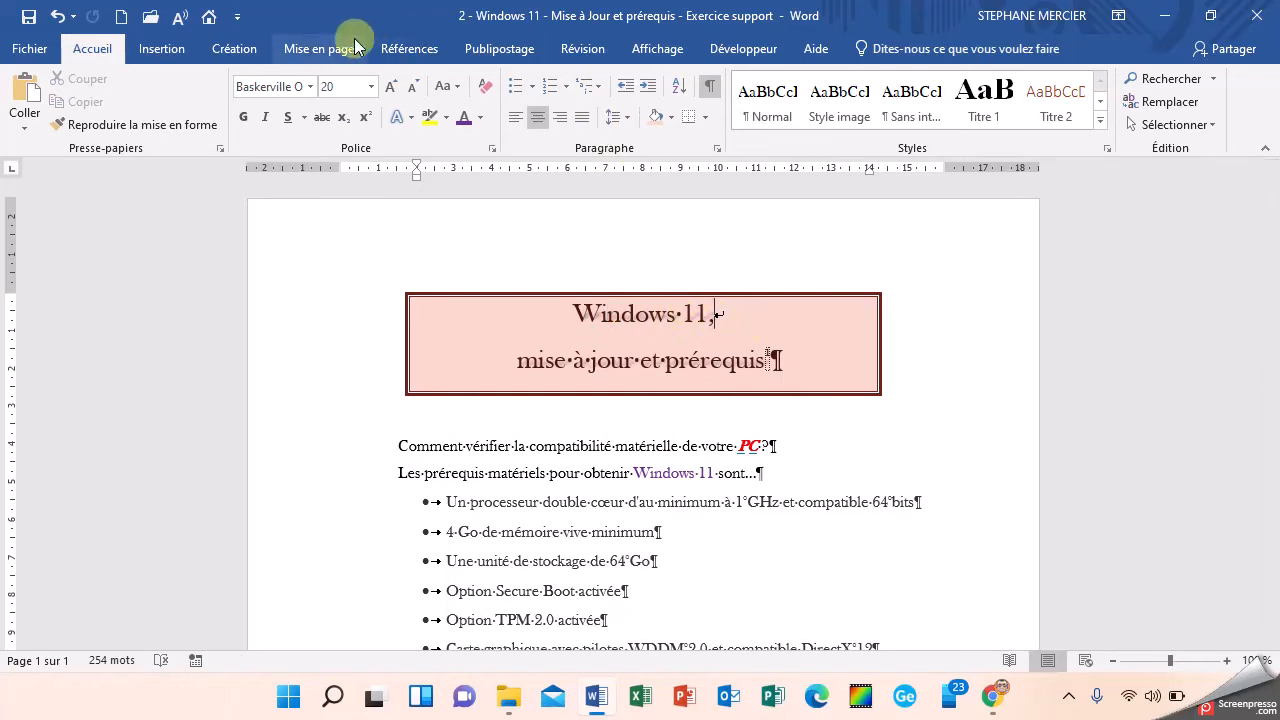
# Step: Try reducing the spacing after the title paragraph to 12 pt, and restore it to 30 pt
pyautogui.click(316, 48)
pyautogui.click(634, 130)
pyautogui.click(634, 130)
pyautogui.click(634, 130)
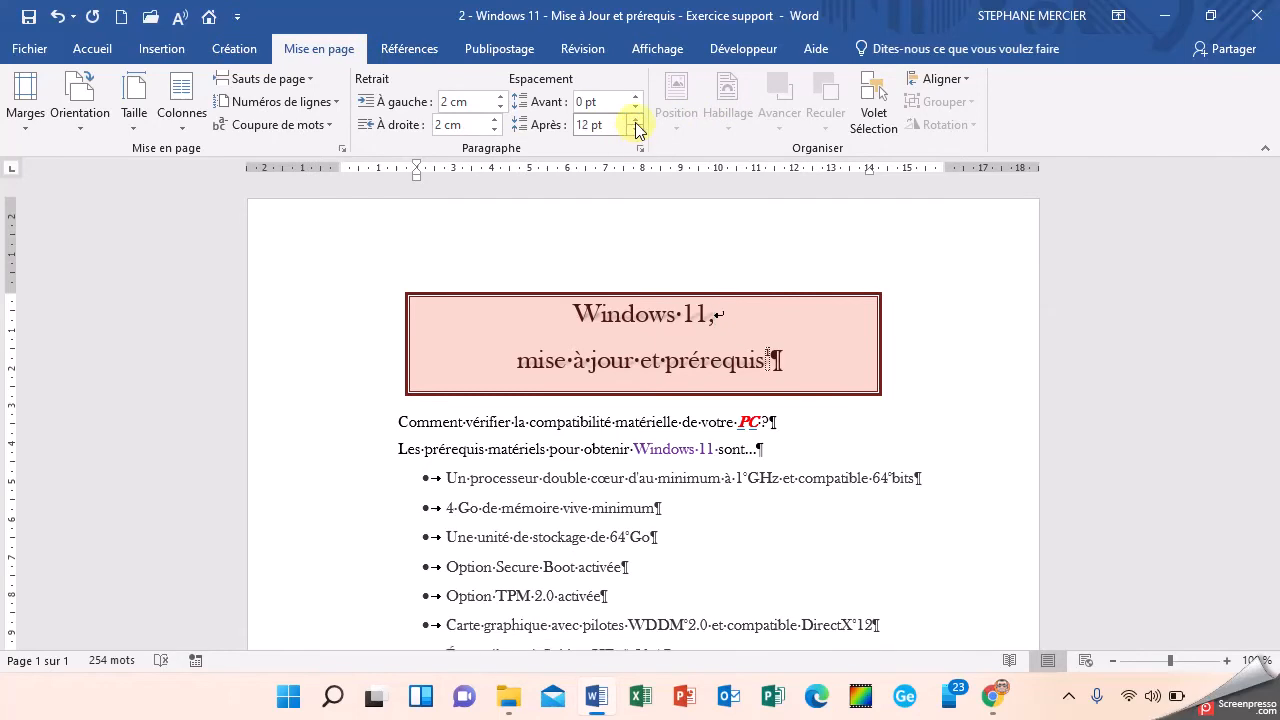
pyautogui.click(634, 119)
pyautogui.click(634, 119)
pyautogui.click(634, 119)
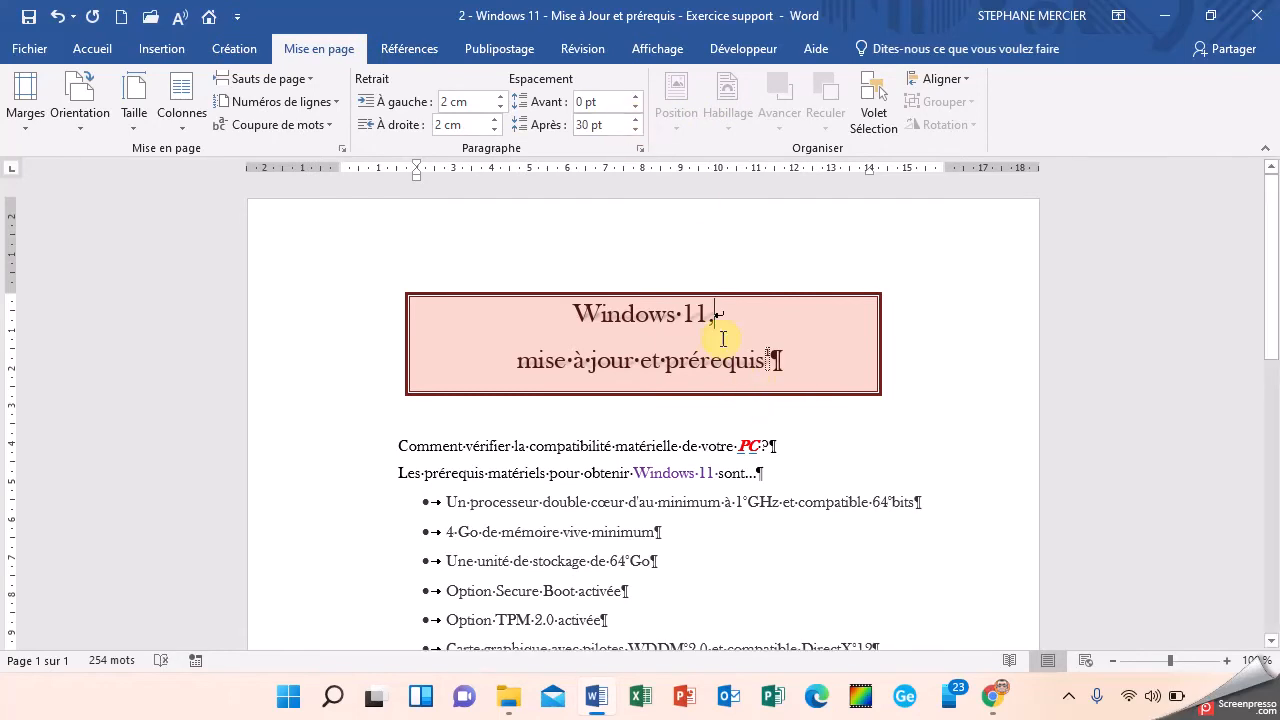
# Step: Try a paragraph break in place of the line break after "Windows 11," in the title, undo it and reinsert the line break
pyautogui.press('Delete')
pyautogui.press('Return')
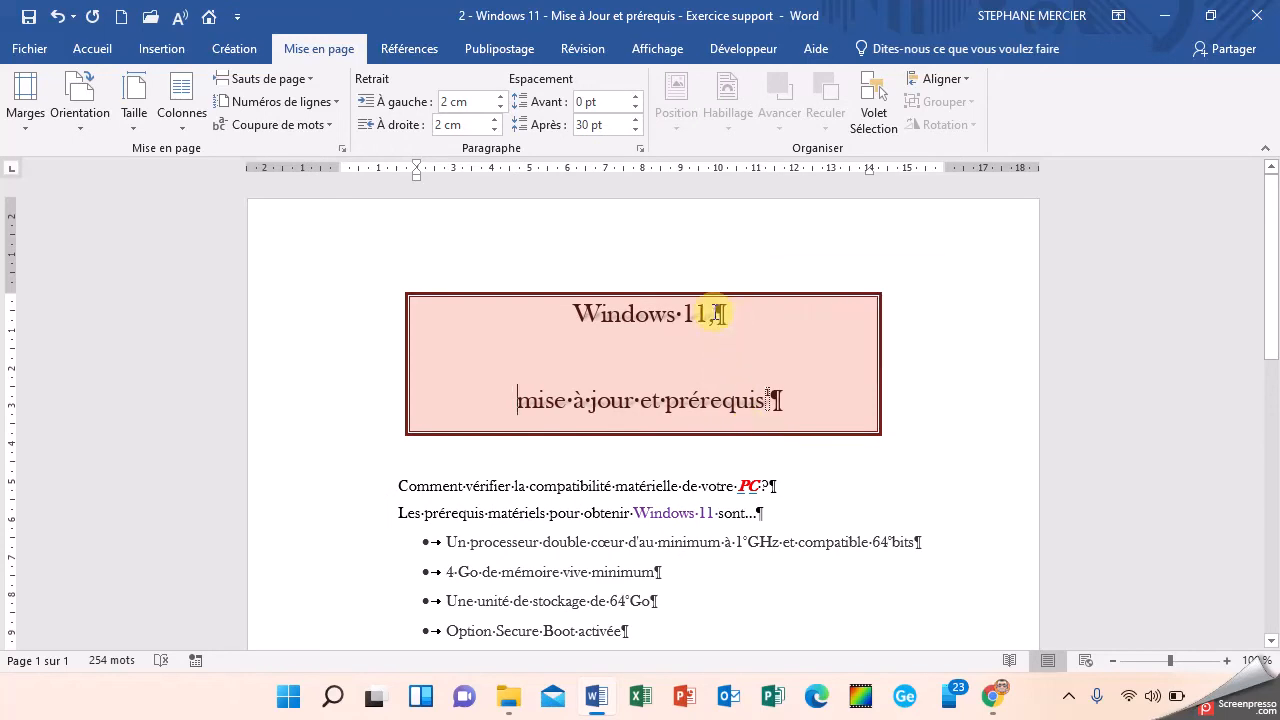
pyautogui.click(57, 16)
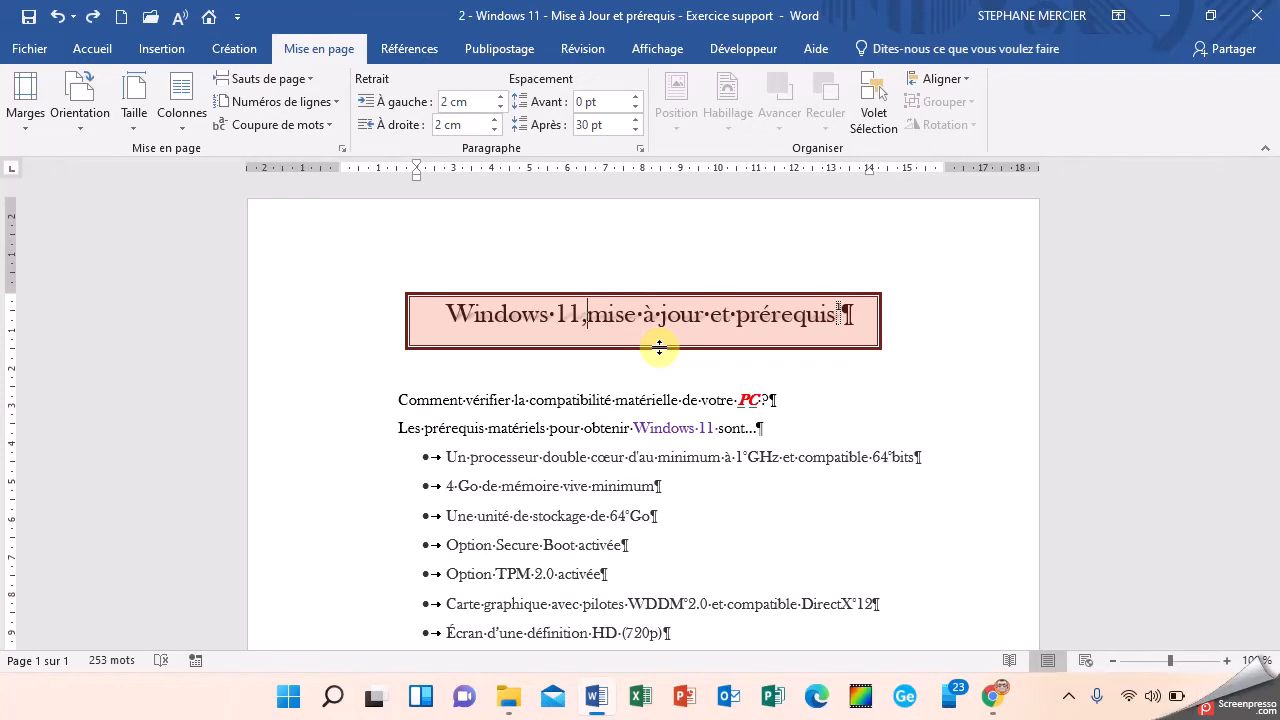
pyautogui.hotkey('shift', 'Return')
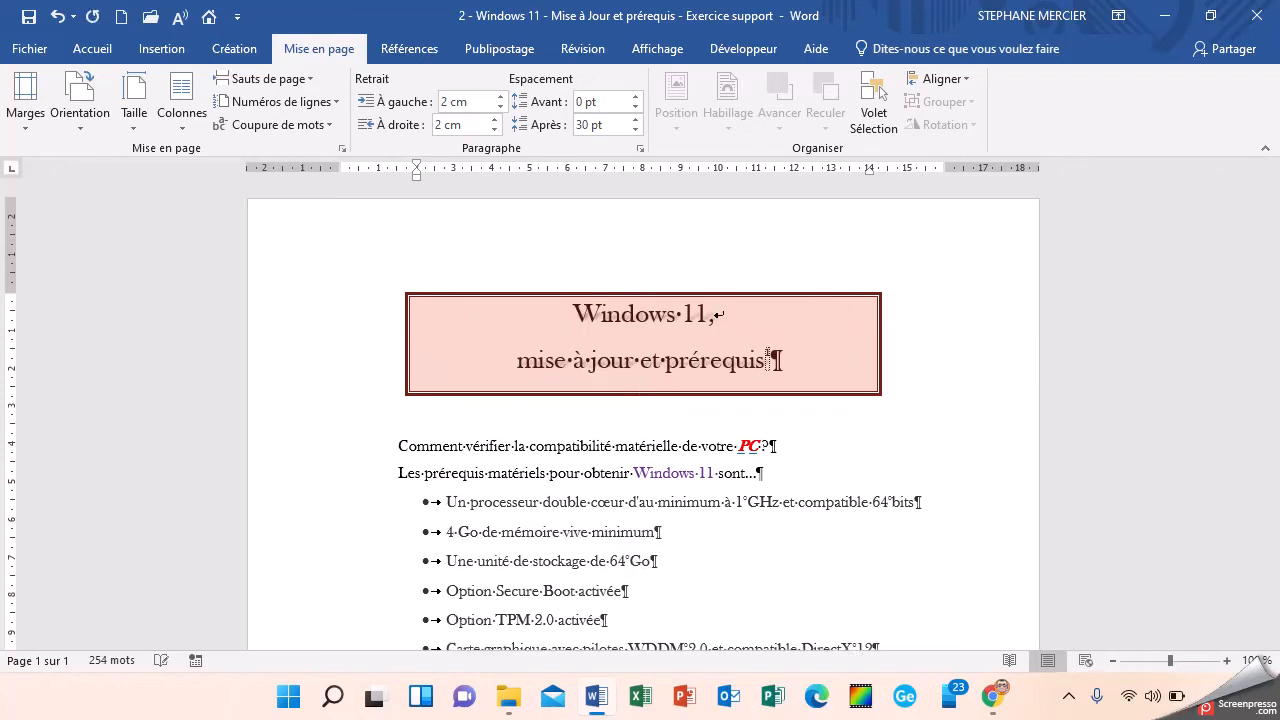
# Step: Replace the title's line break with a paragraph break and set the spacing after the "Windows 11," paragraph to 0 pt
pyautogui.press('BackSpace')
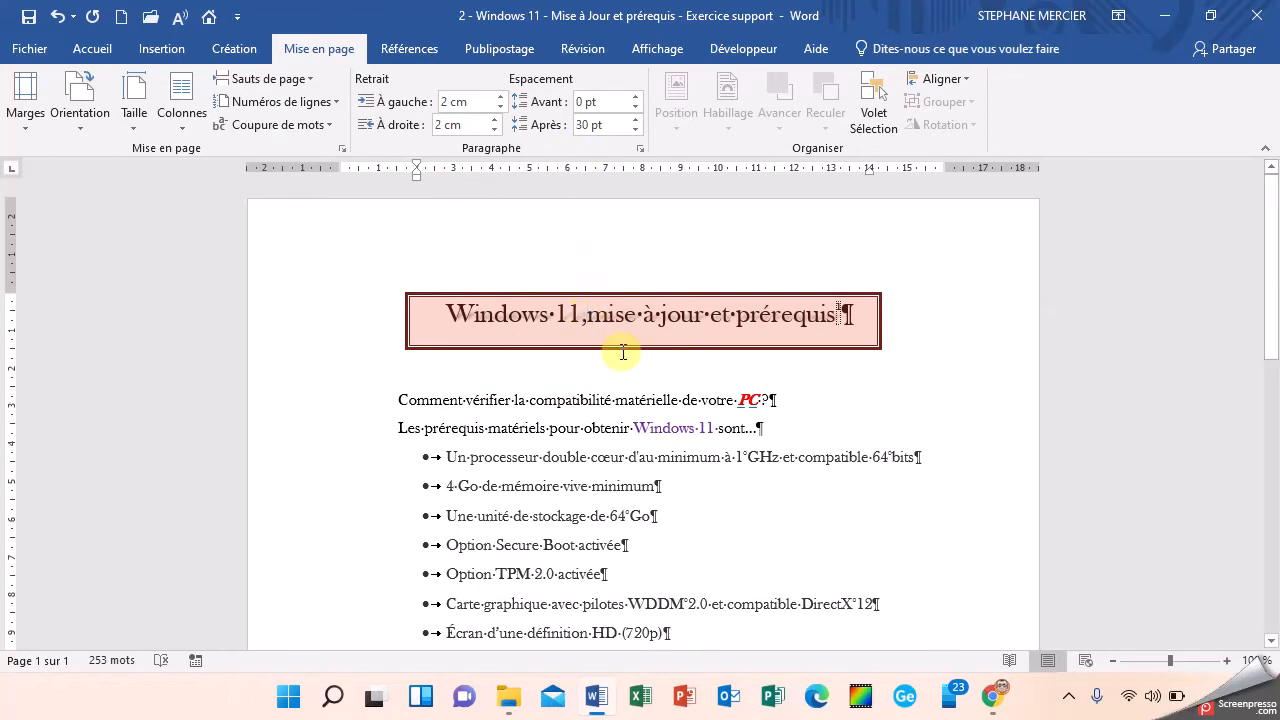
pyautogui.press('Return')
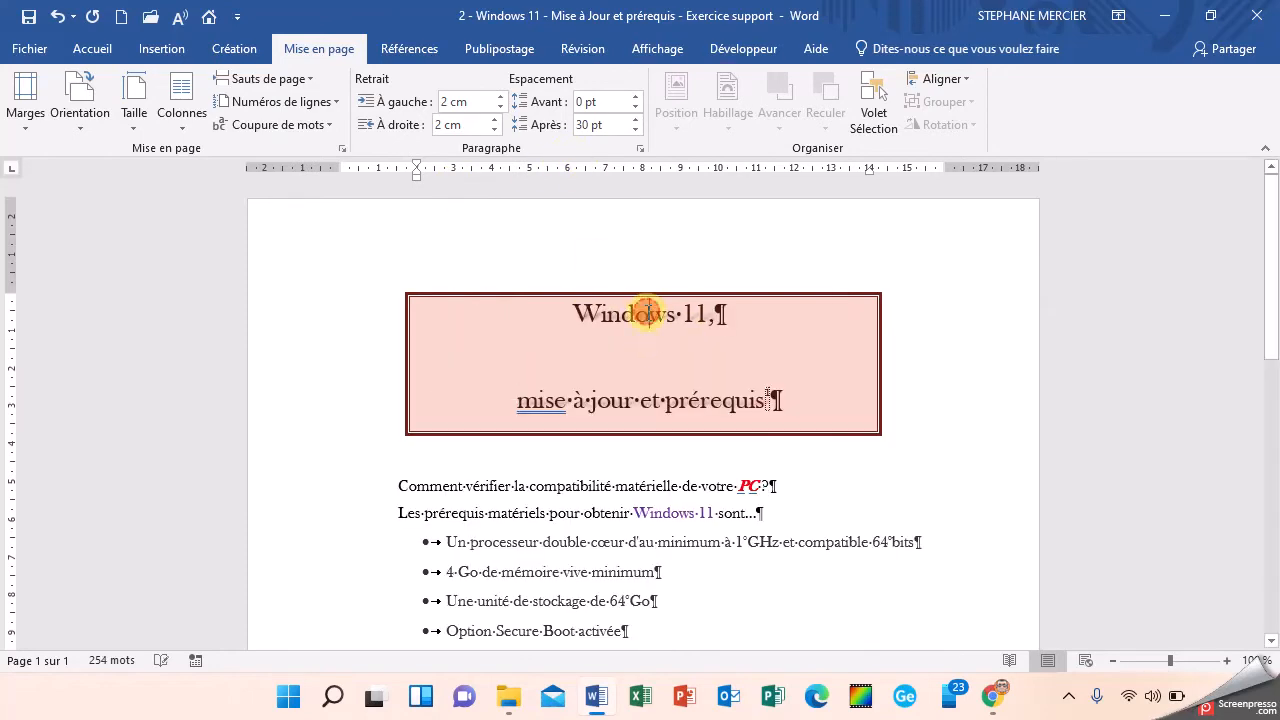
pyautogui.click(634, 129)
pyautogui.click(634, 129)
pyautogui.click(634, 129)
pyautogui.click(634, 129)
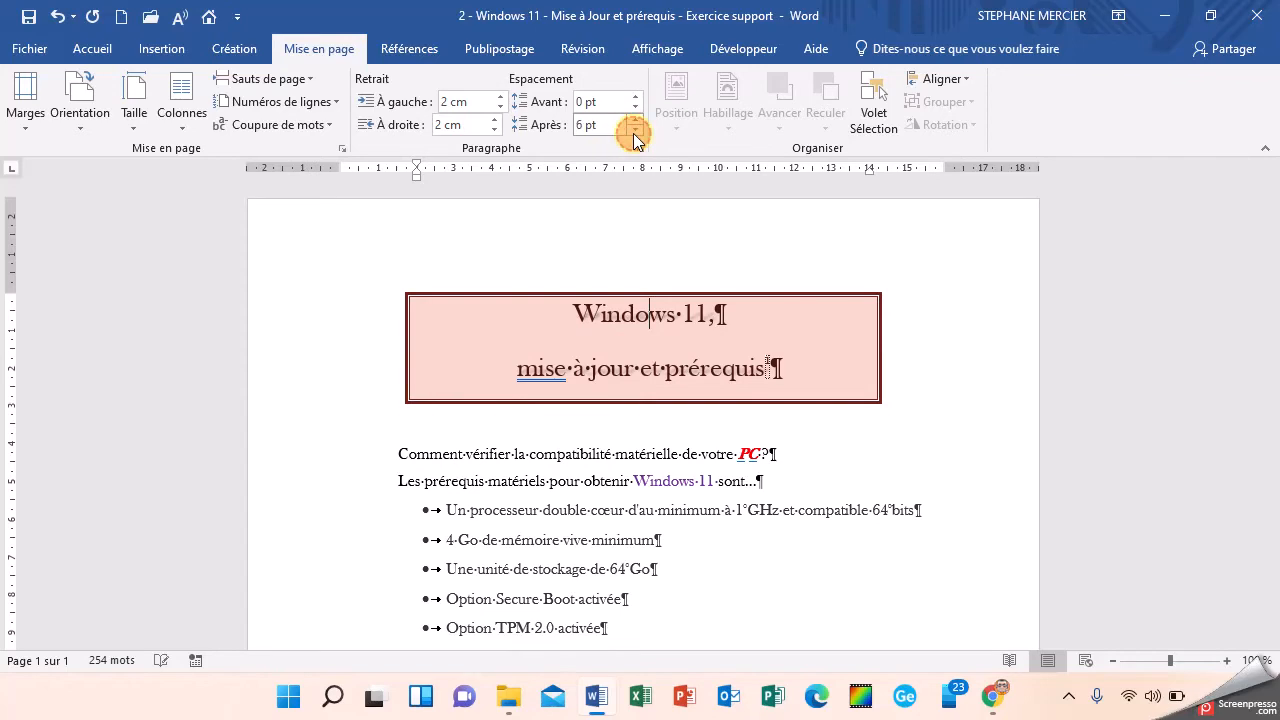
pyautogui.click(634, 129)
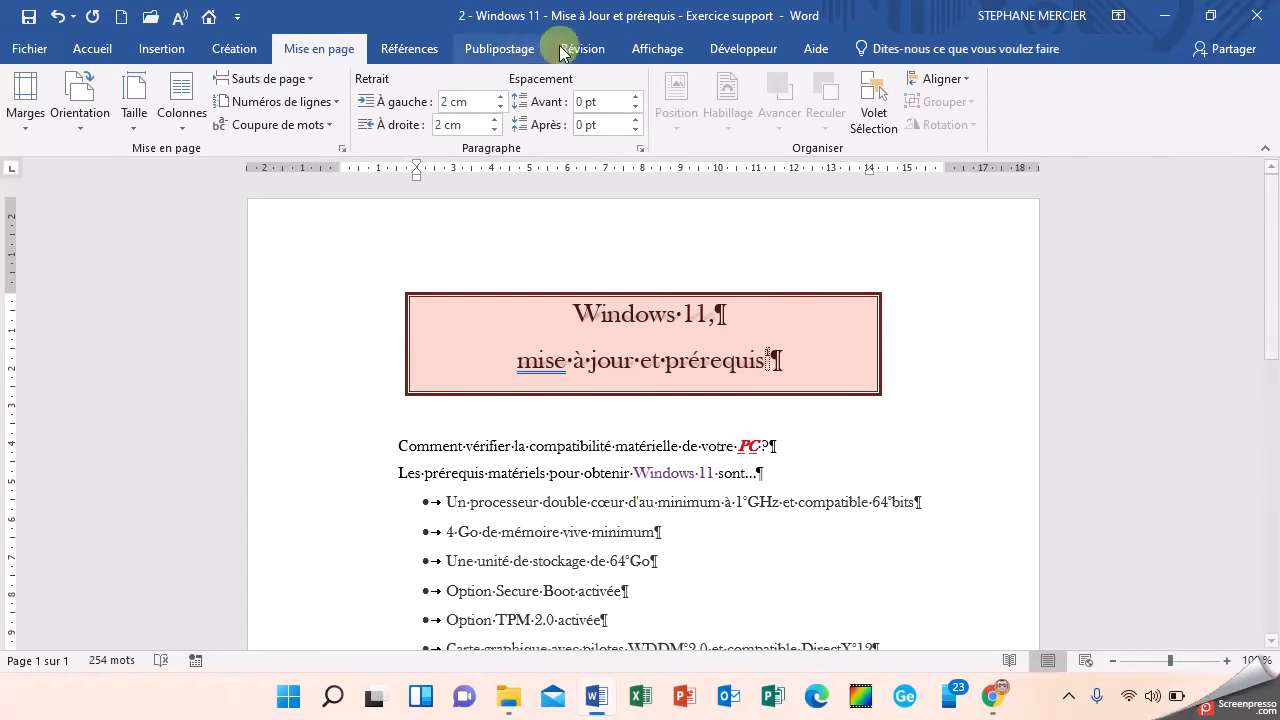
pyautogui.click(650, 318)
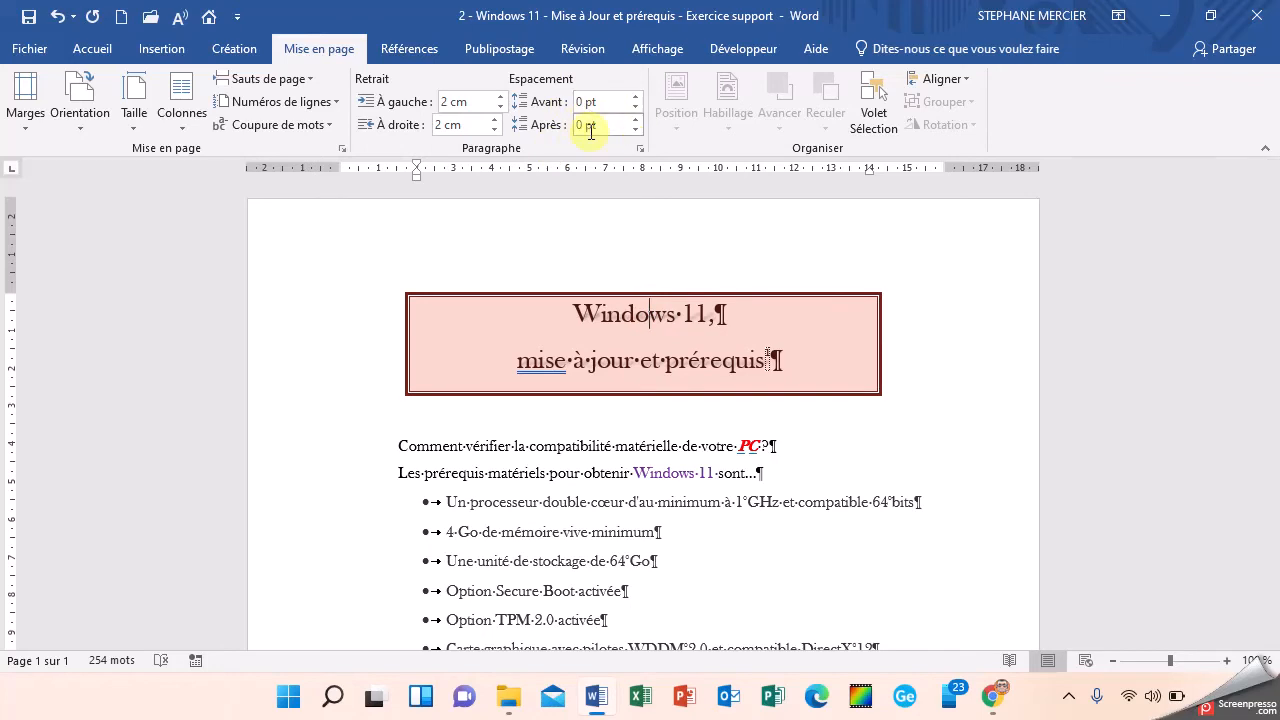
pyautogui.click(657, 365)
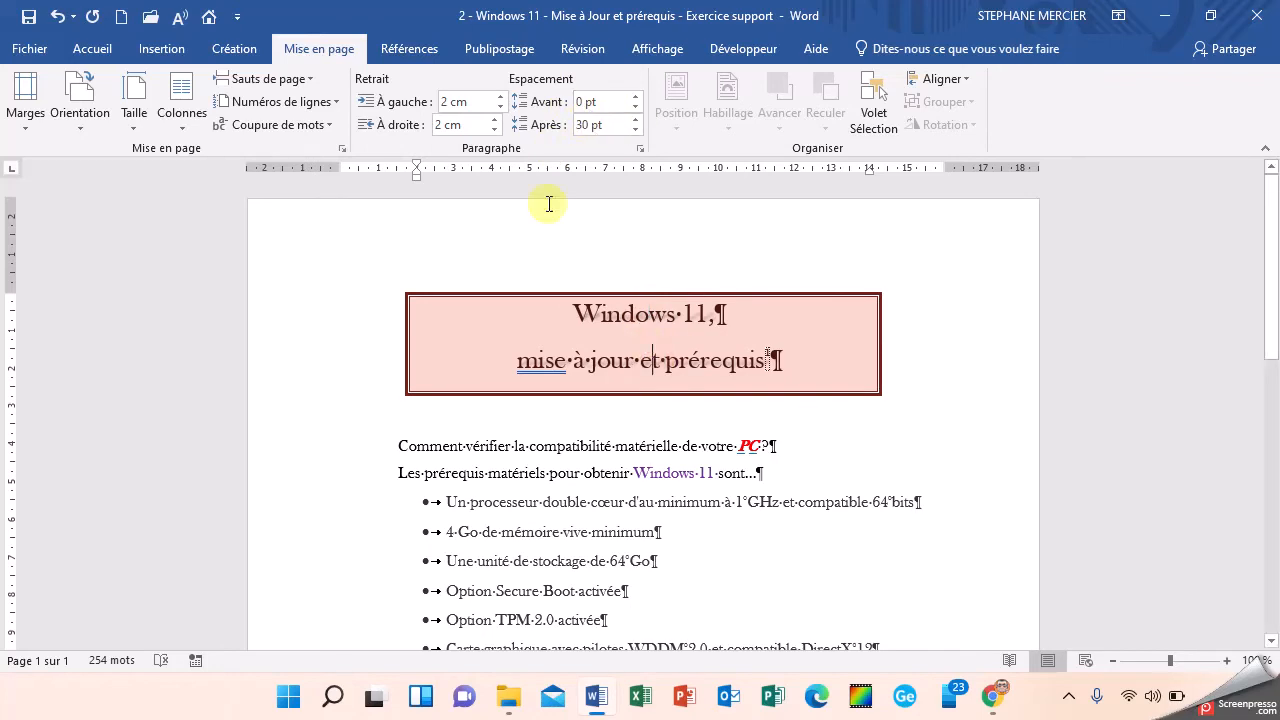
# Step: Ignore the grammar suggestion on "mise" in the title and hide the formatting marks
pyautogui.rightClick(537, 364)
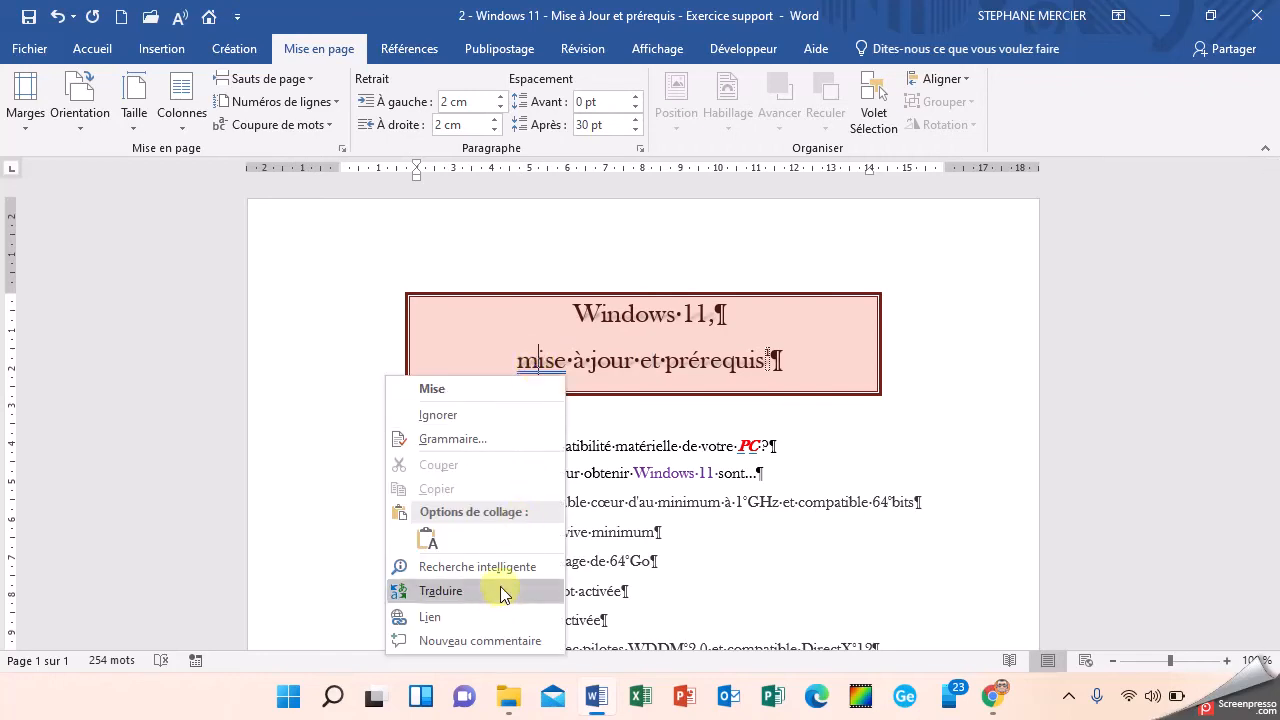
pyautogui.click(449, 414)
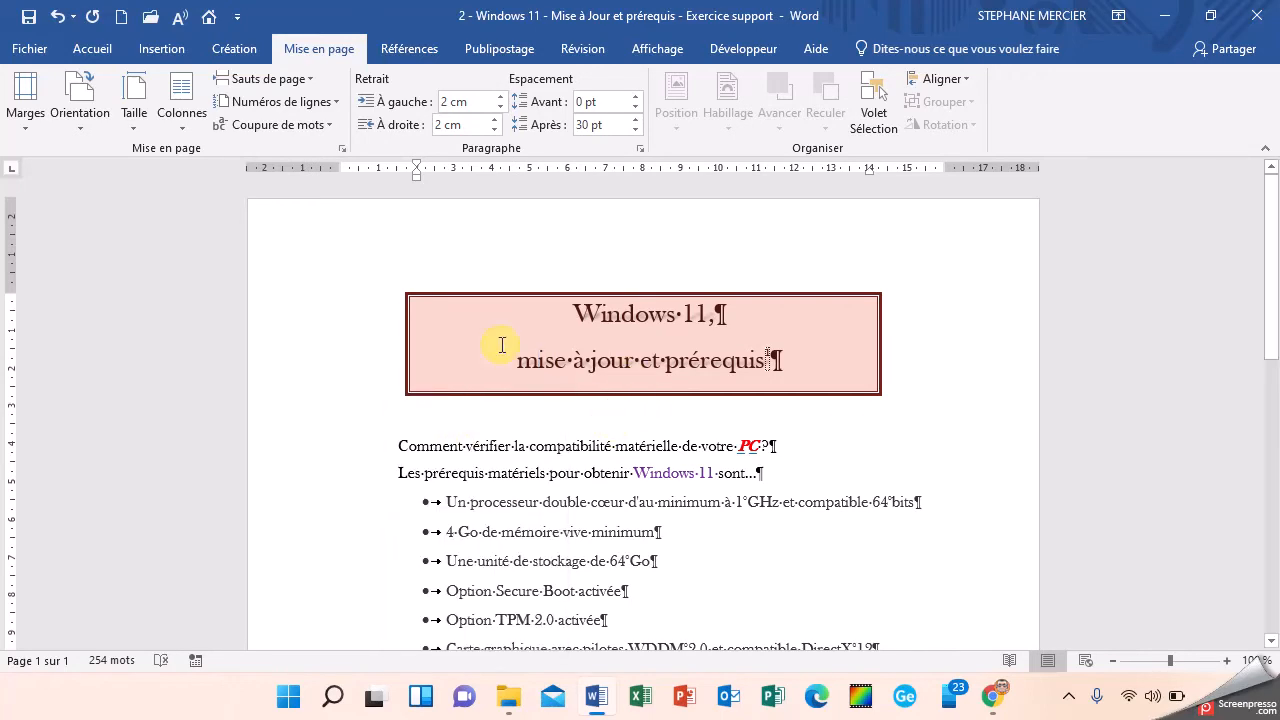
pyautogui.click(86, 48)
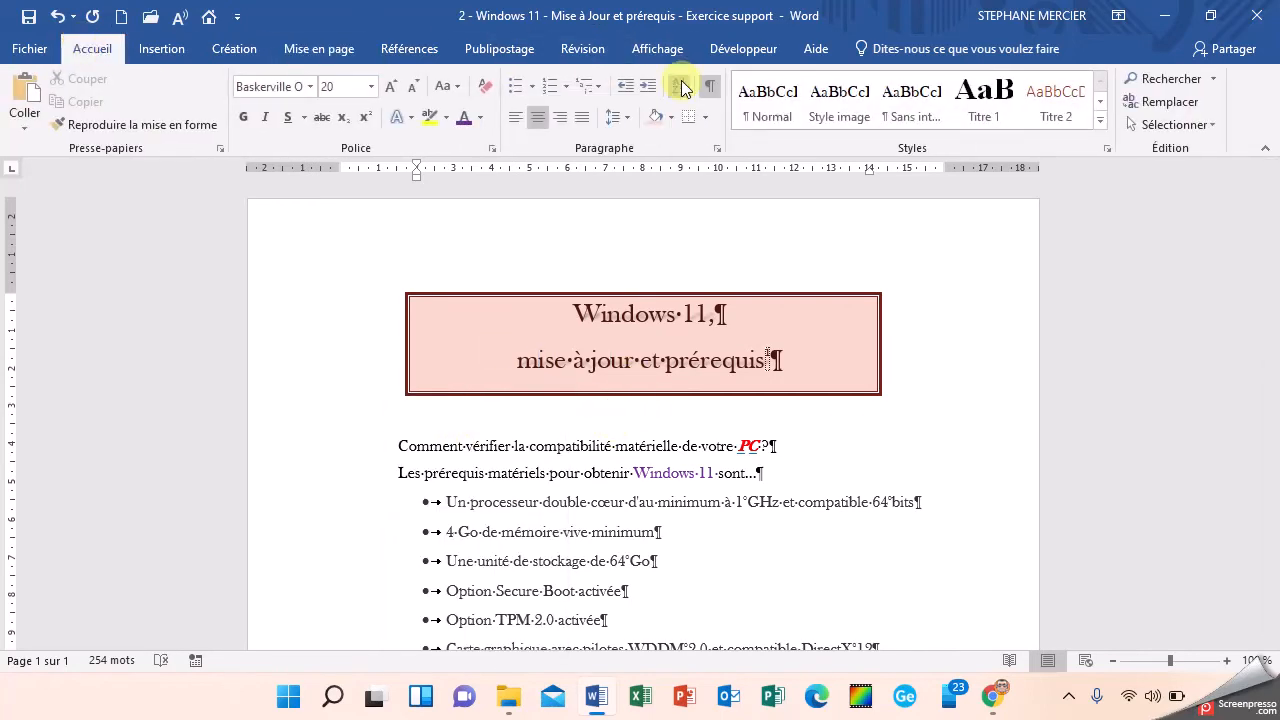
pyautogui.click(711, 93)
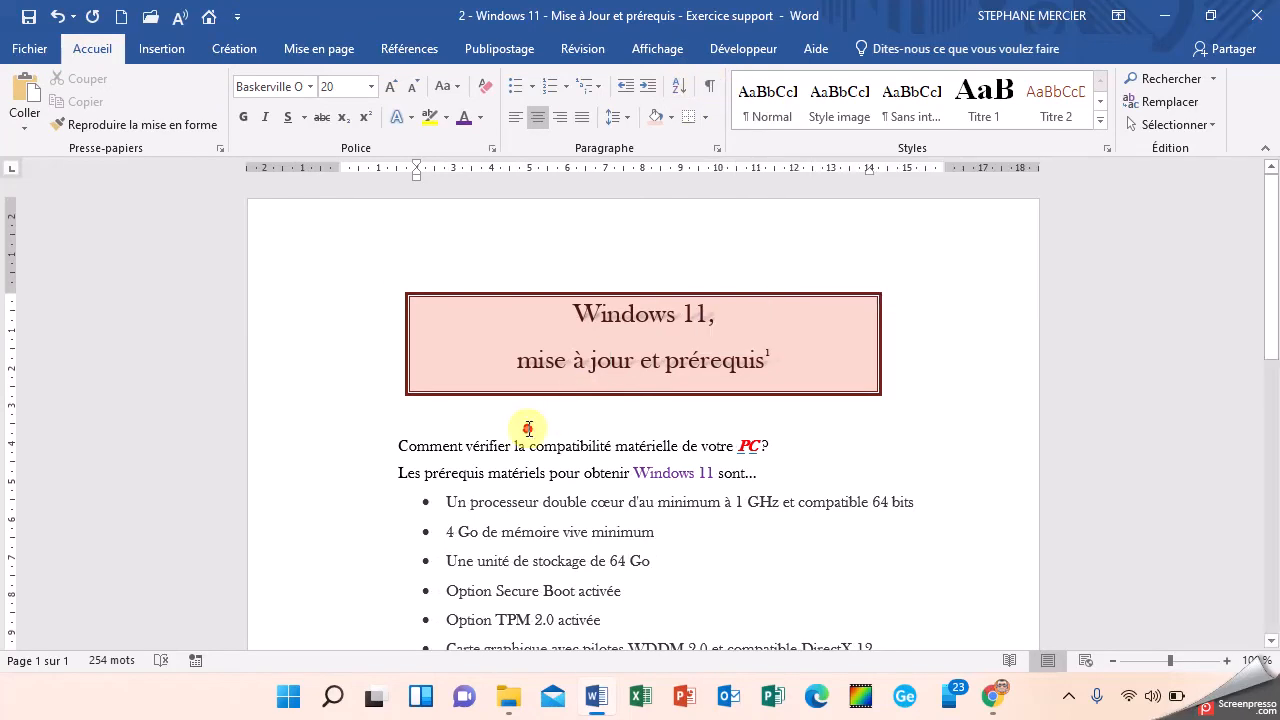
# Step: Italicize "Windows 11" in the sentence introducing the hardware prerequisites, following the instructions box below the list
pyautogui.scroll(-1, 414, 305)
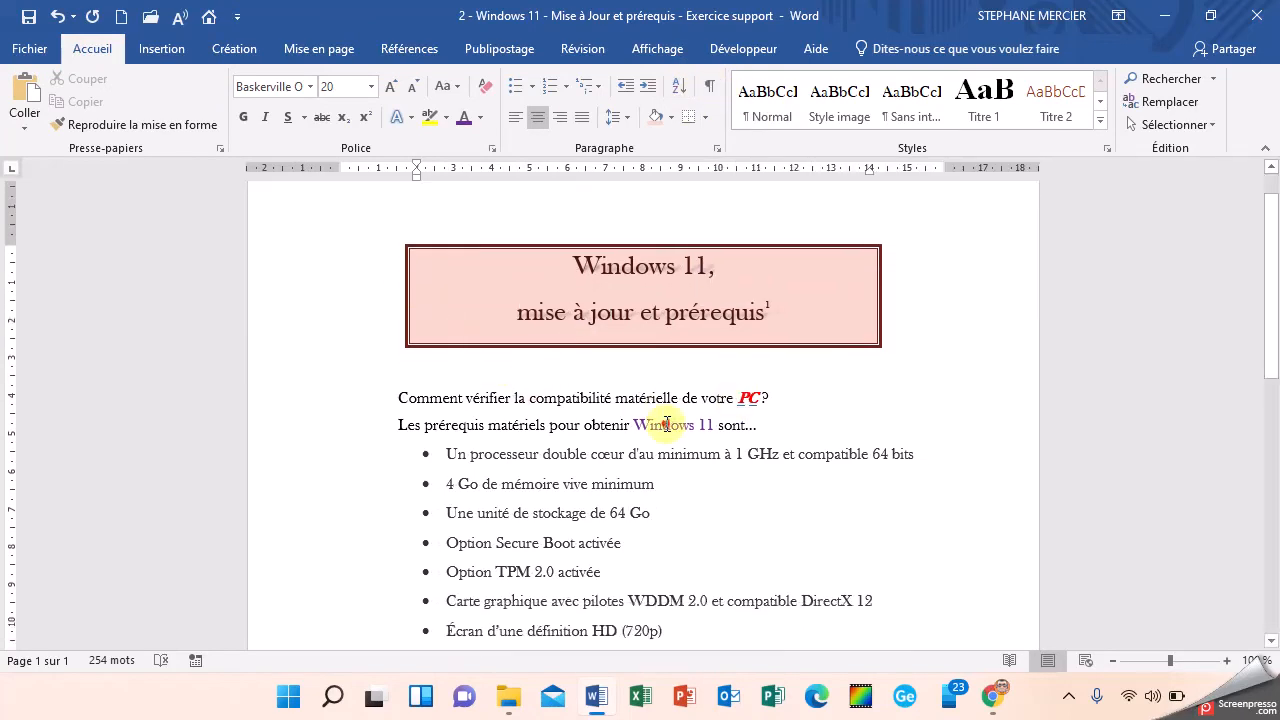
pyautogui.click(664, 424)
pyautogui.moveTo(634, 424); pyautogui.dragTo(714, 424)
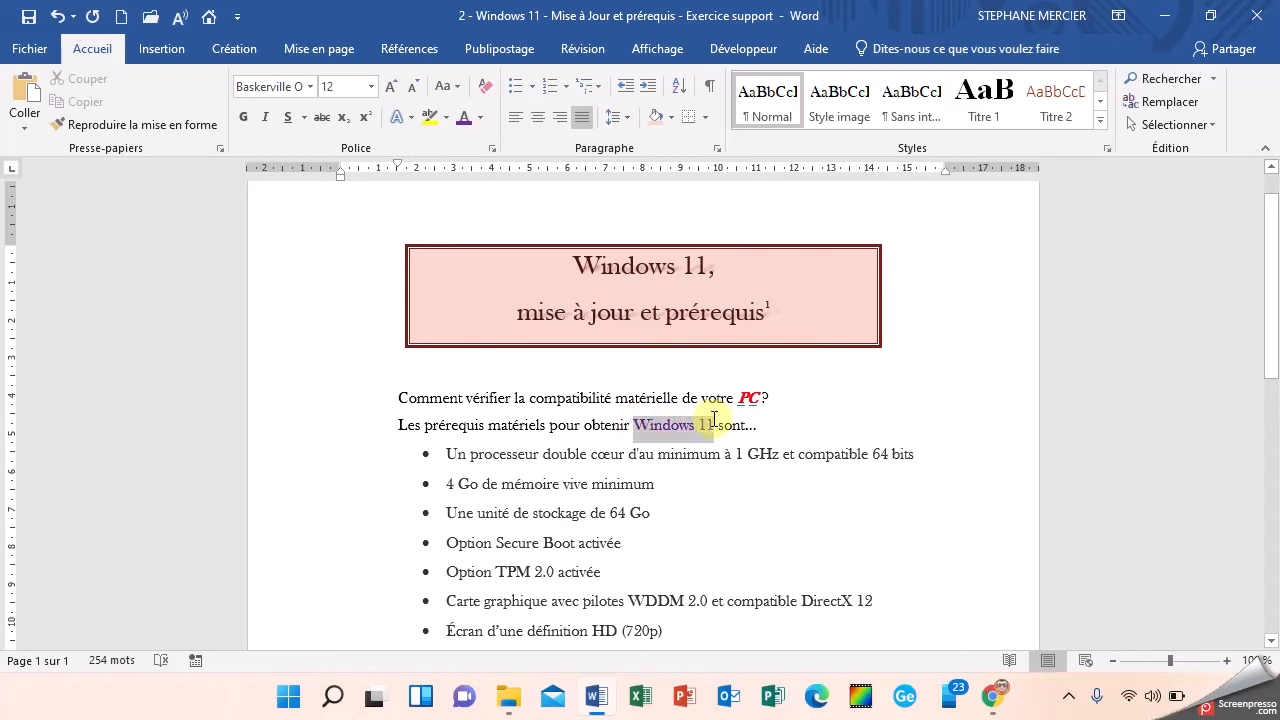
pyautogui.scroll(-5, 659, 481)
pyautogui.scroll(-4, 659, 481)
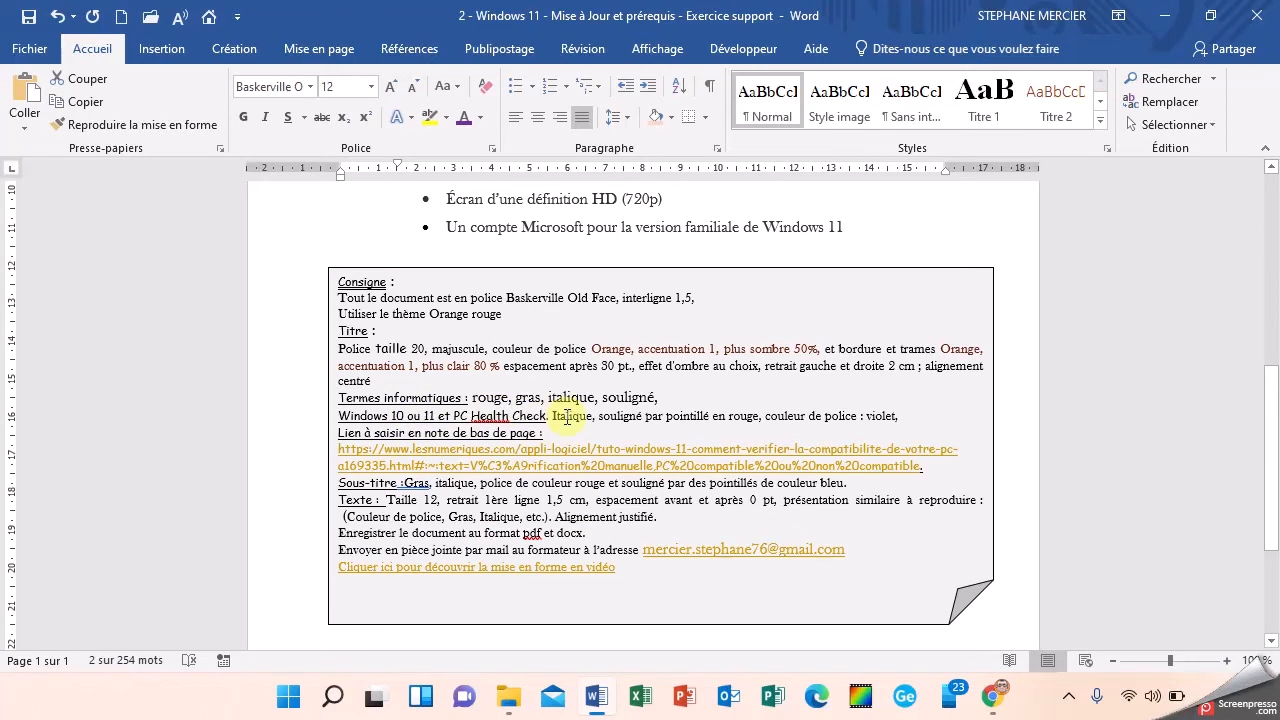
pyautogui.scroll(2, 578, 413)
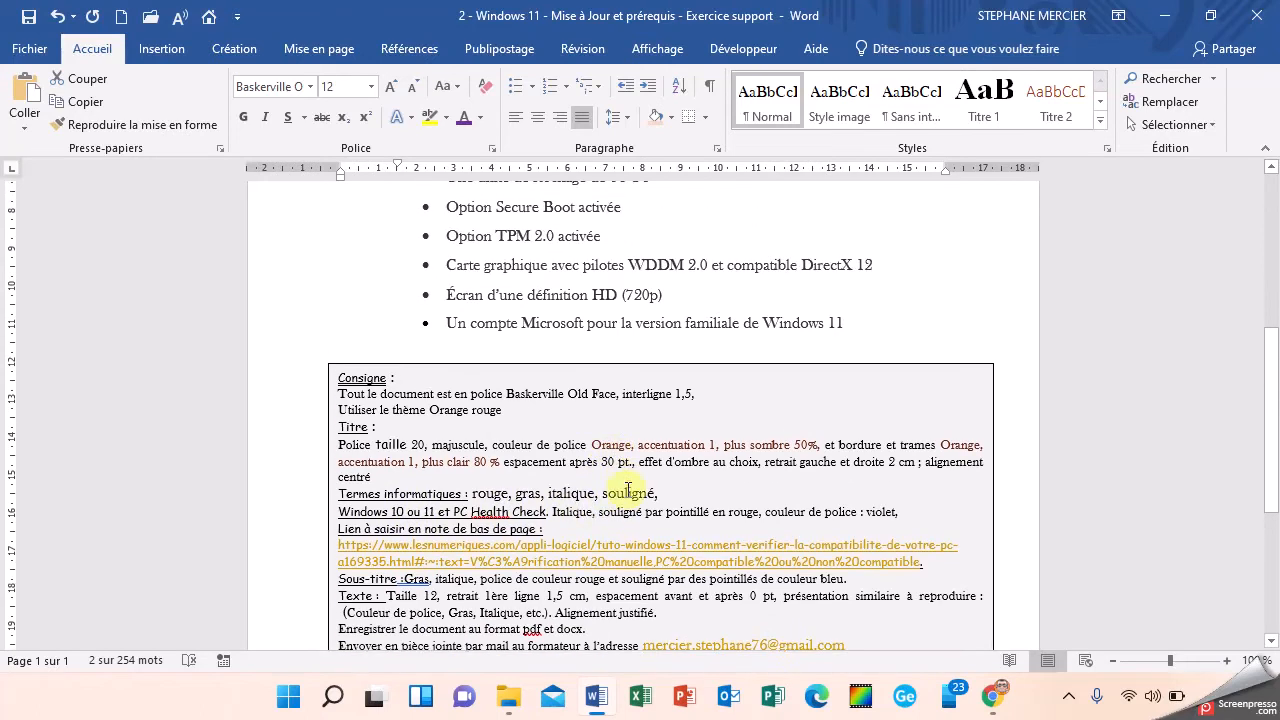
pyautogui.click(265, 122)
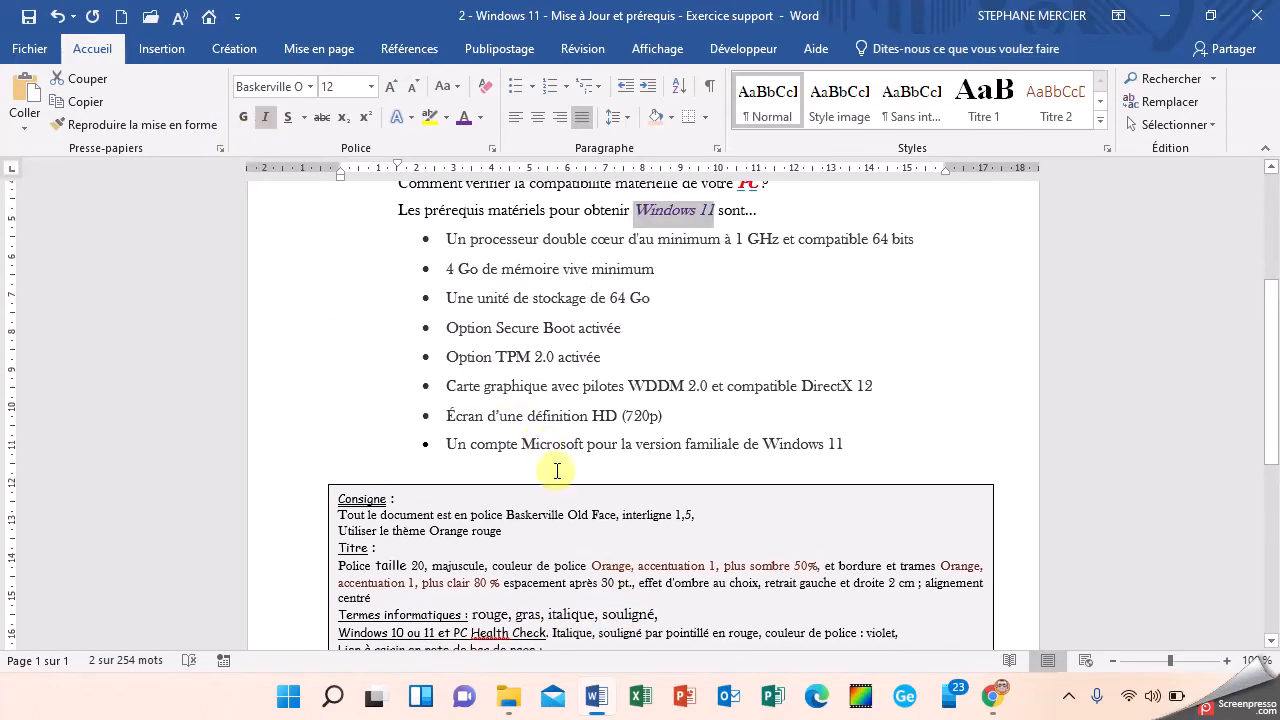
# Step: Give "Windows 11" in the prerequisites sentence a dotted underline coloured red
pyautogui.scroll(-1, 571, 443)
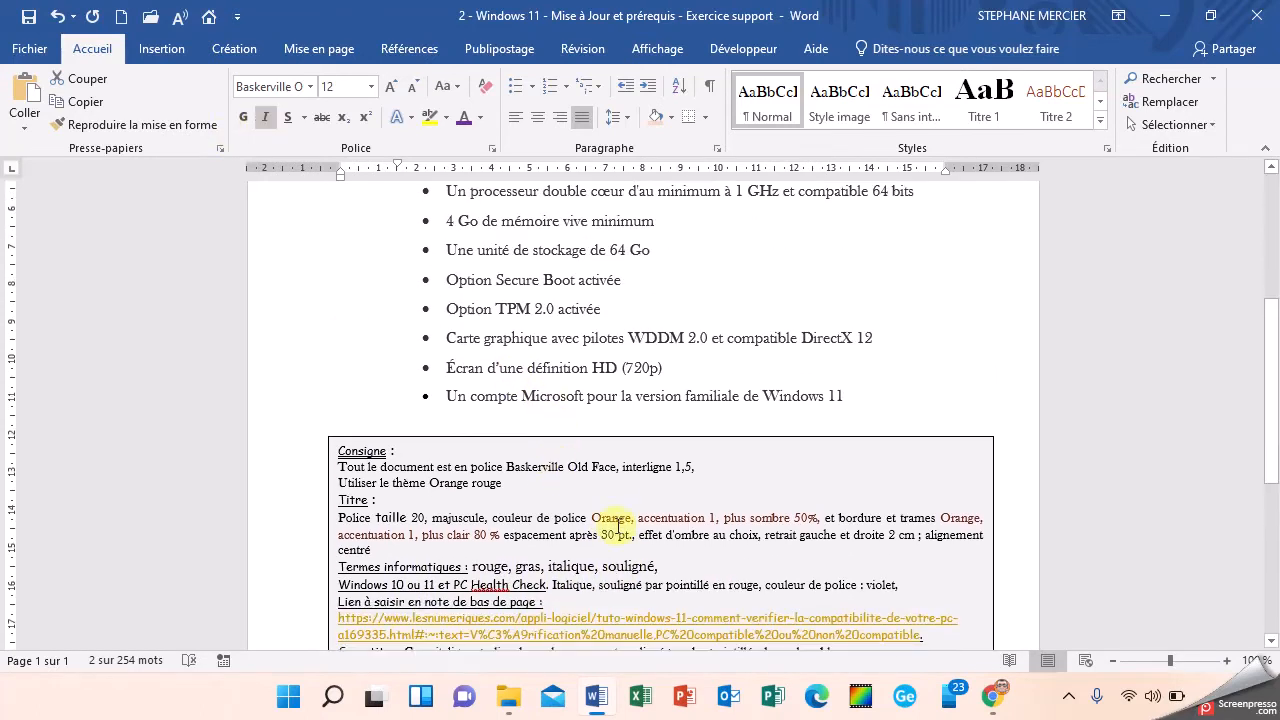
pyautogui.click(288, 119)
pyautogui.scroll(-1, 505, 370)
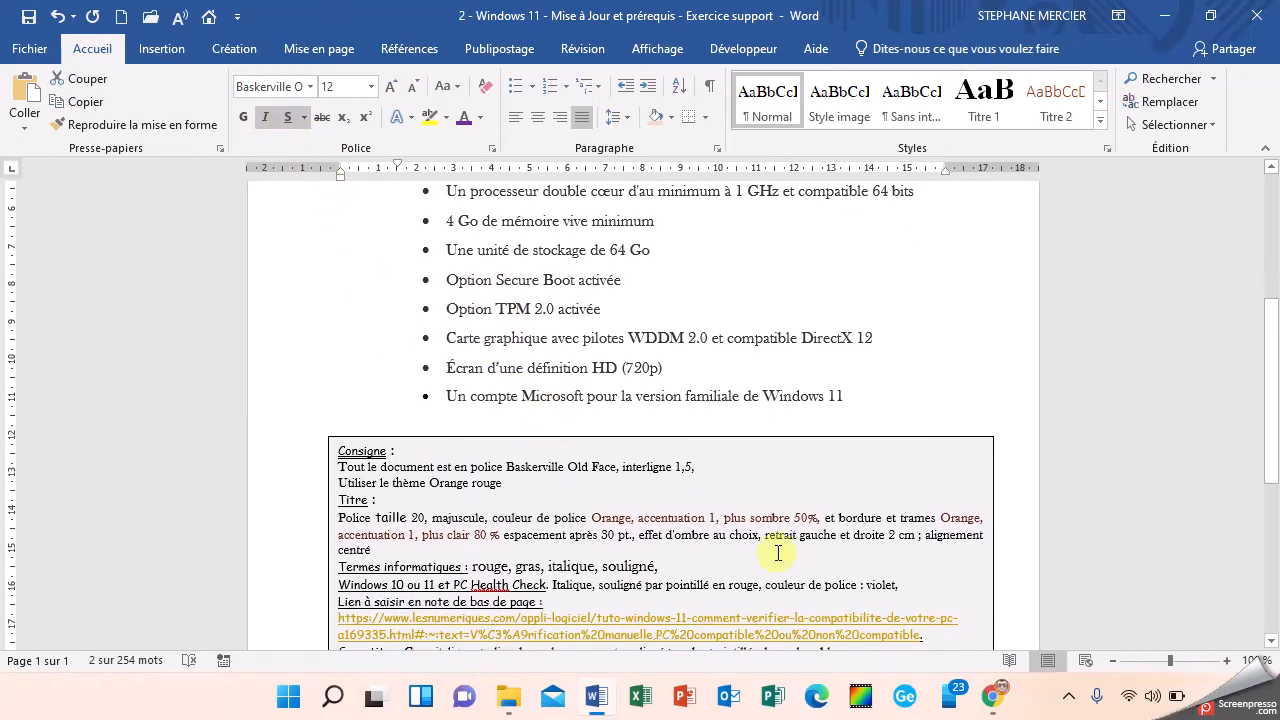
pyautogui.click(304, 119)
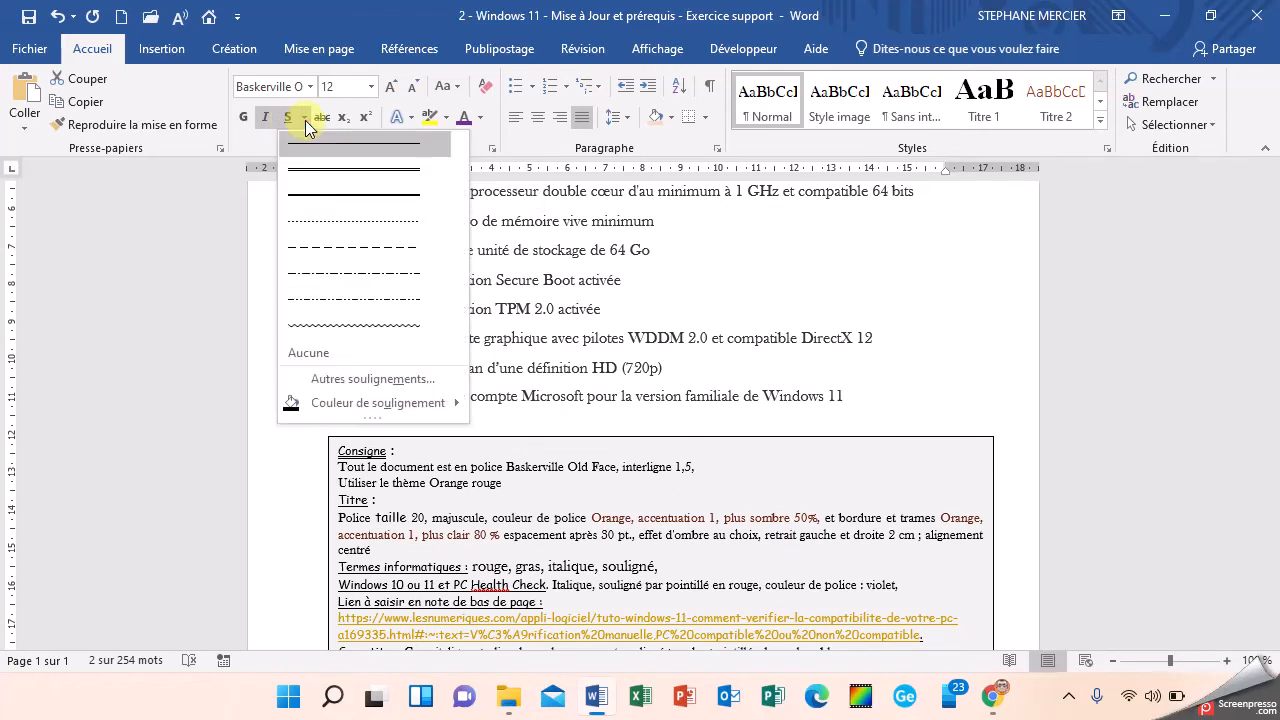
pyautogui.click(329, 229)
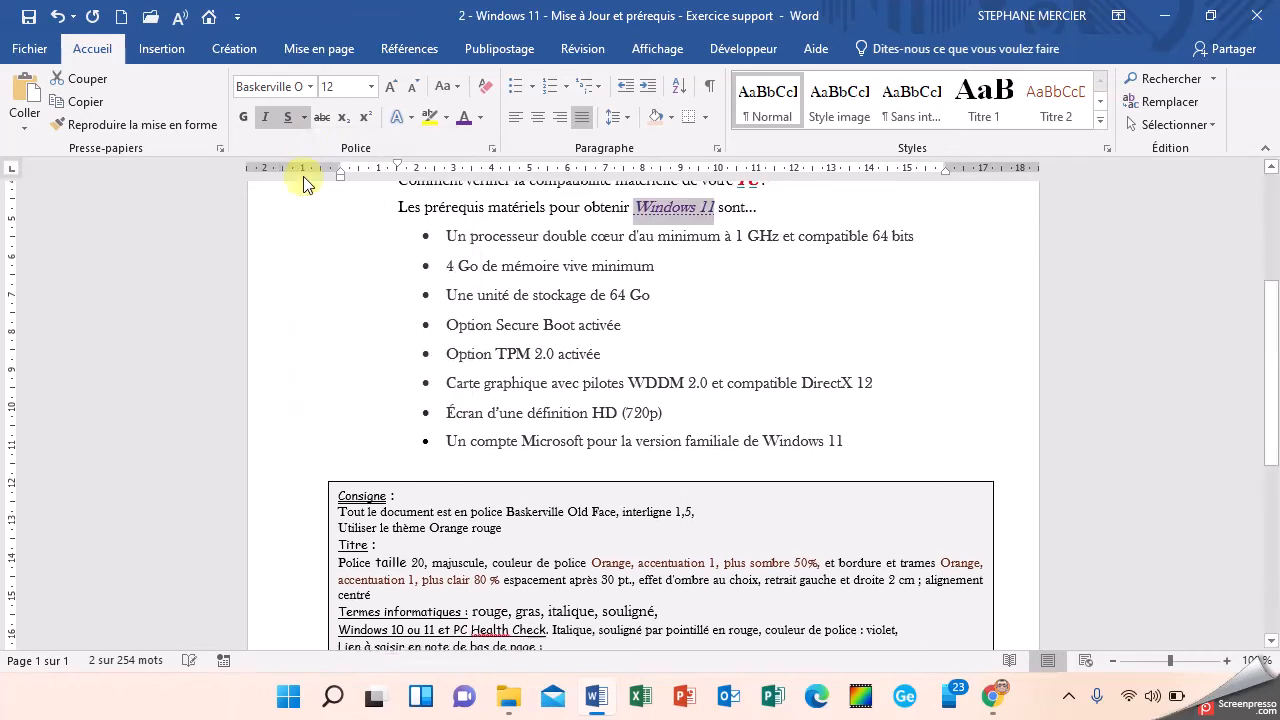
pyautogui.click(306, 118)
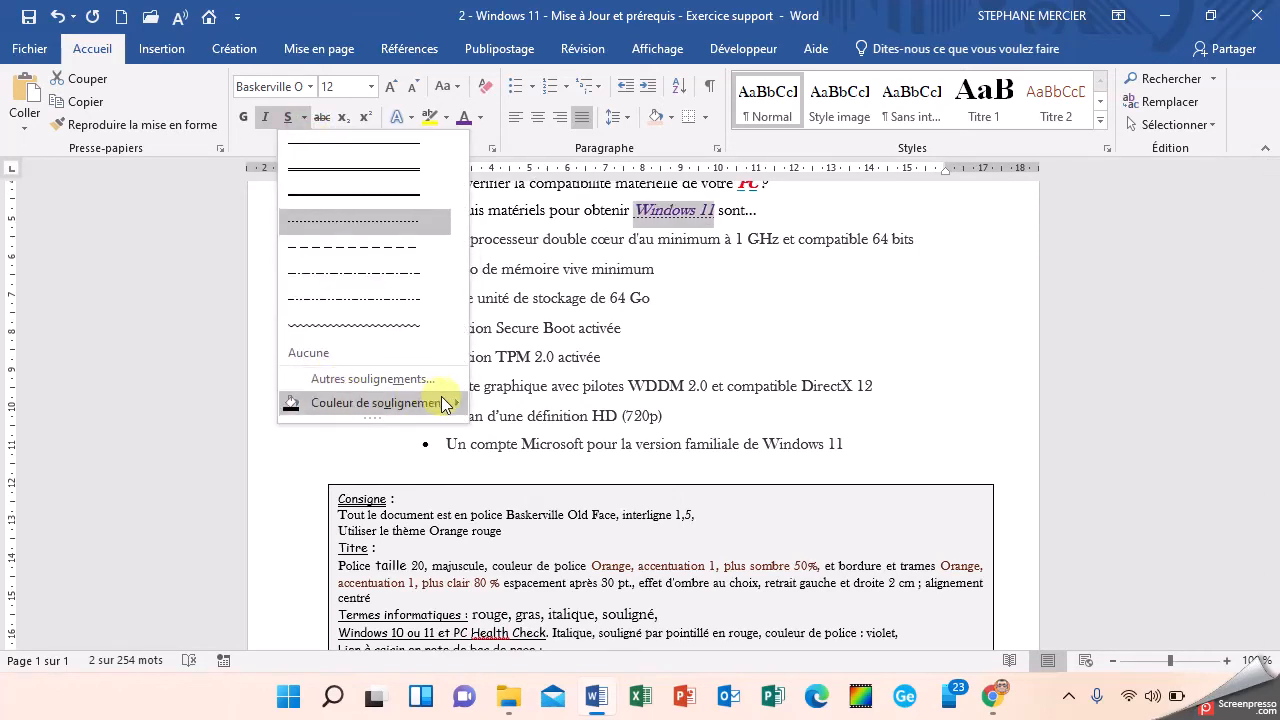
pyautogui.moveTo(375, 403)
pyautogui.click(495, 560)
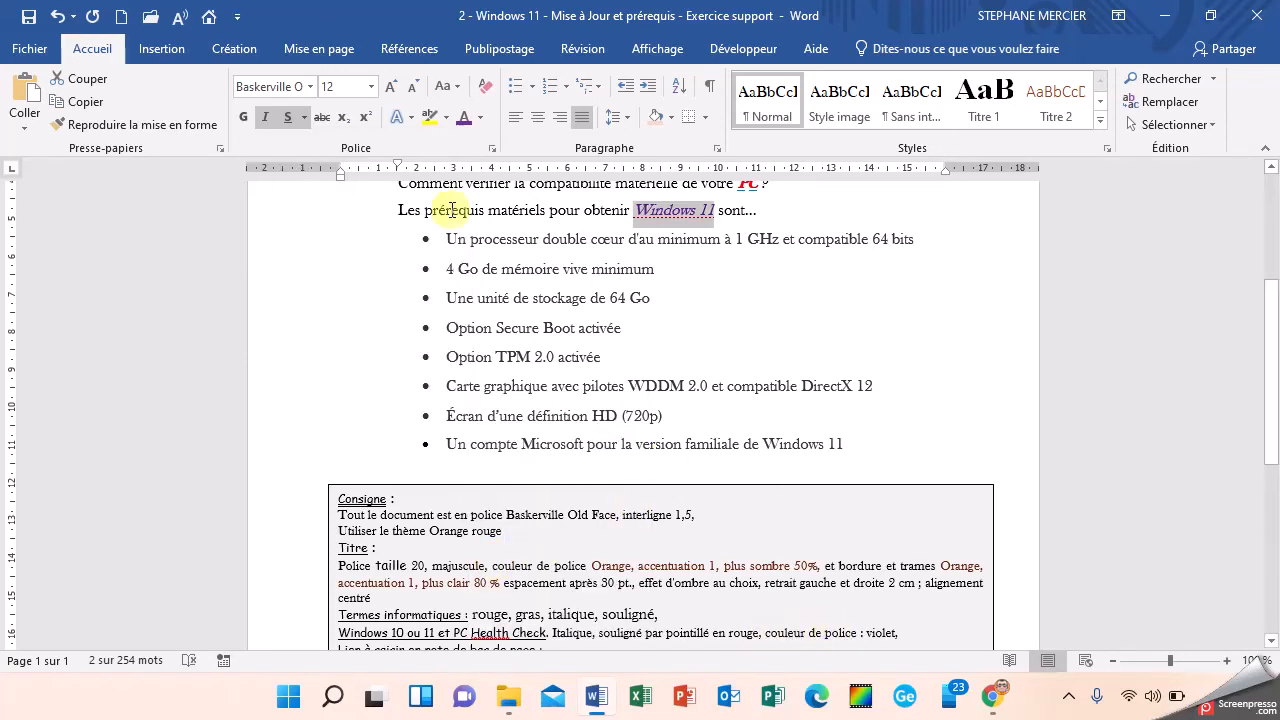
# Step: Set the font colour of "Windows 11" in the prerequisites sentence to the standard violet
pyautogui.click(481, 118)
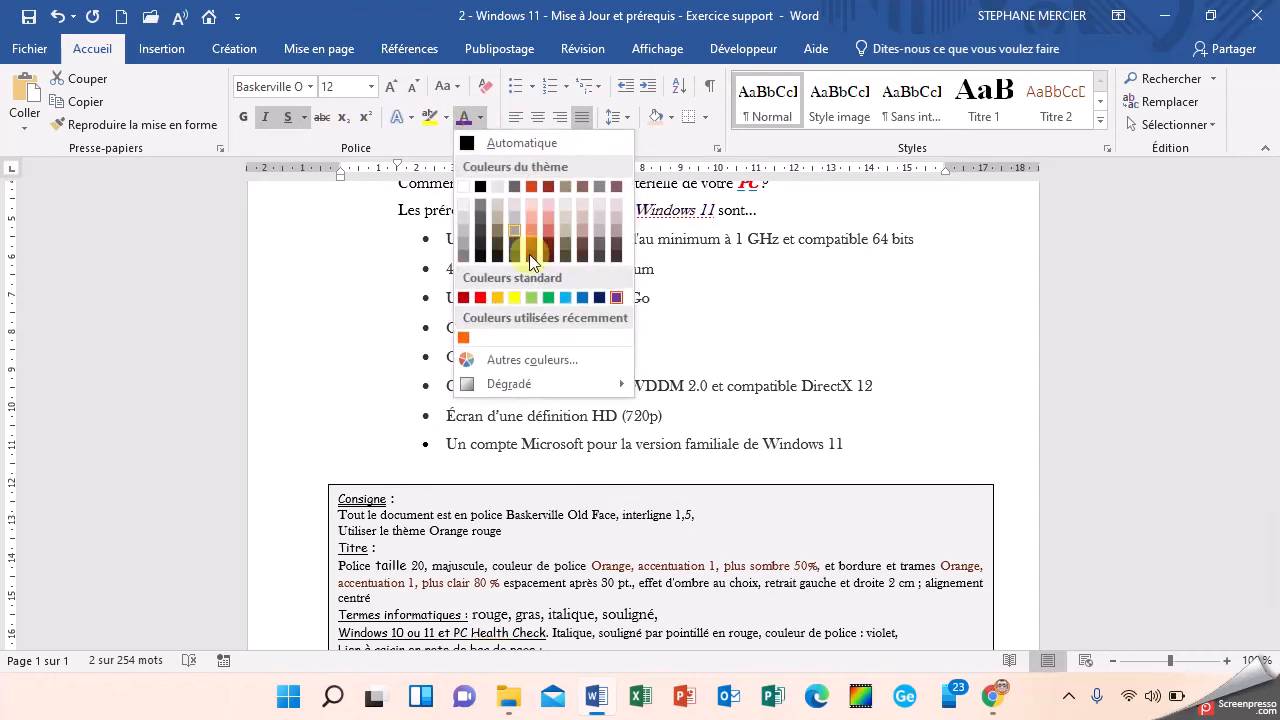
pyautogui.click(619, 298)
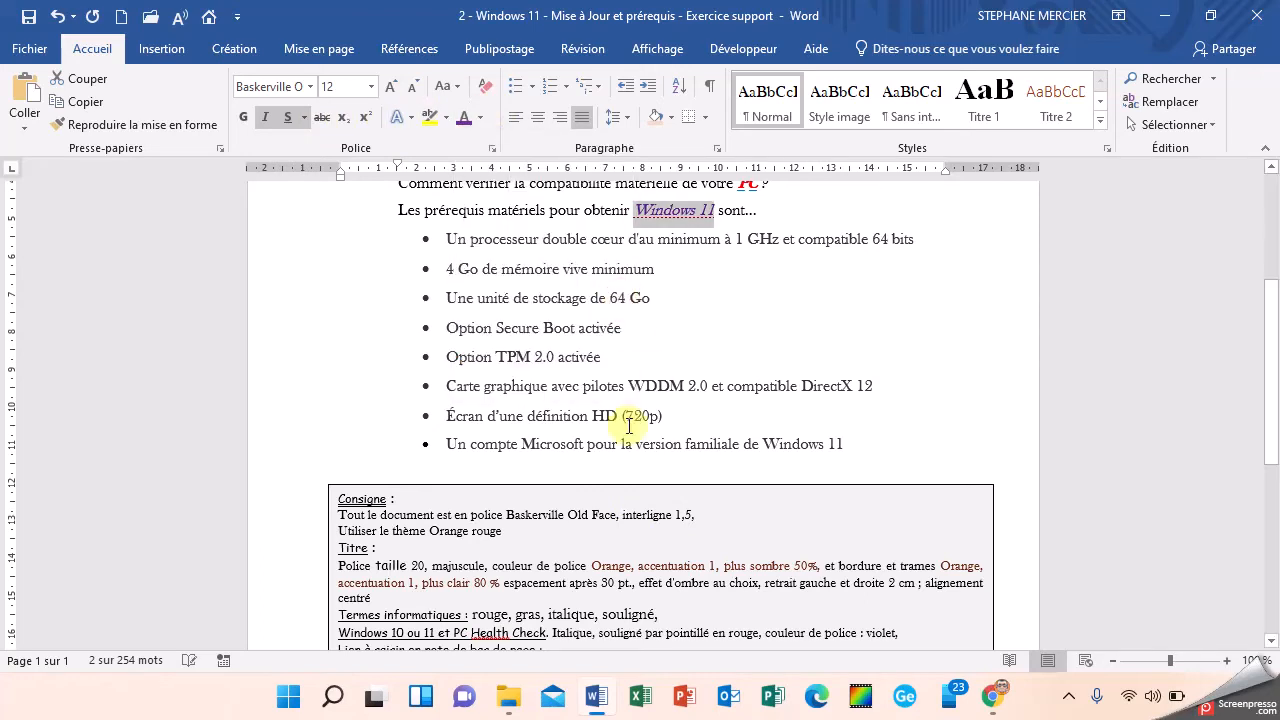
pyautogui.scroll(-1, 586, 490)
pyautogui.scroll(2, 571, 506)
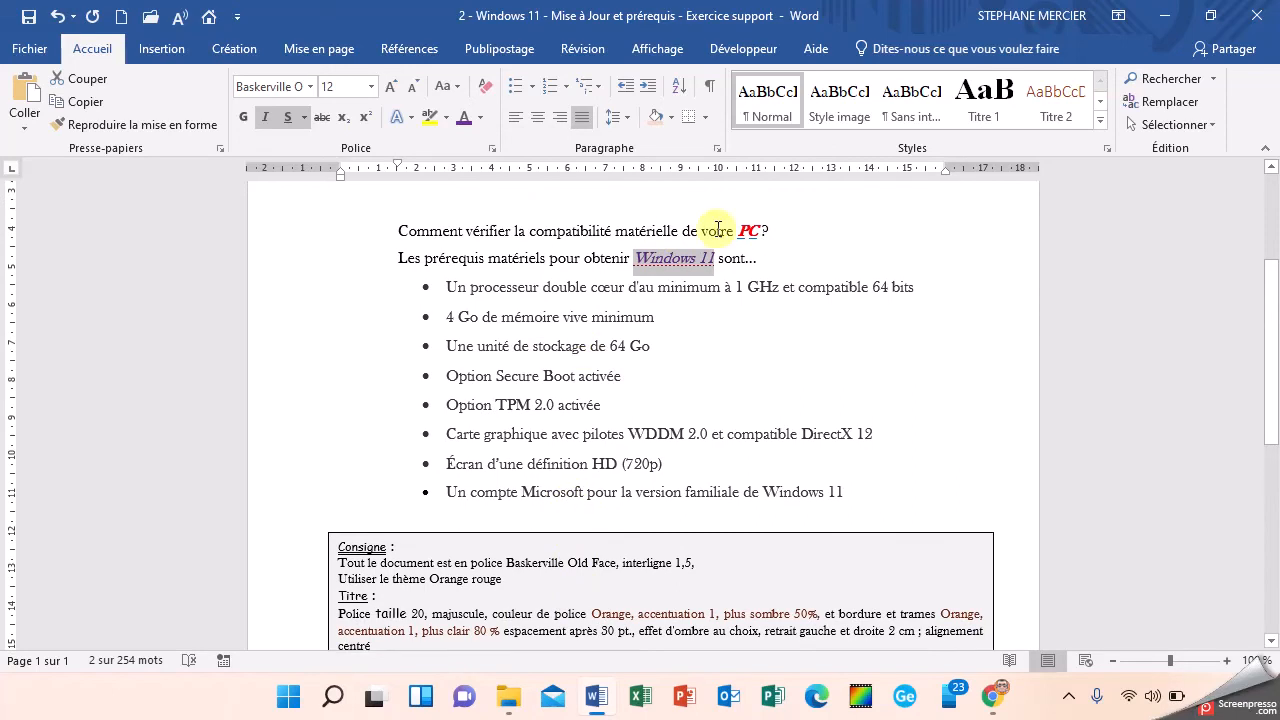
# Step: Set "PC" in the compatibility question to standard red and give it a red dotted underline
pyautogui.doubleClick(748, 229)
pyautogui.scroll(-1, 680, 323)
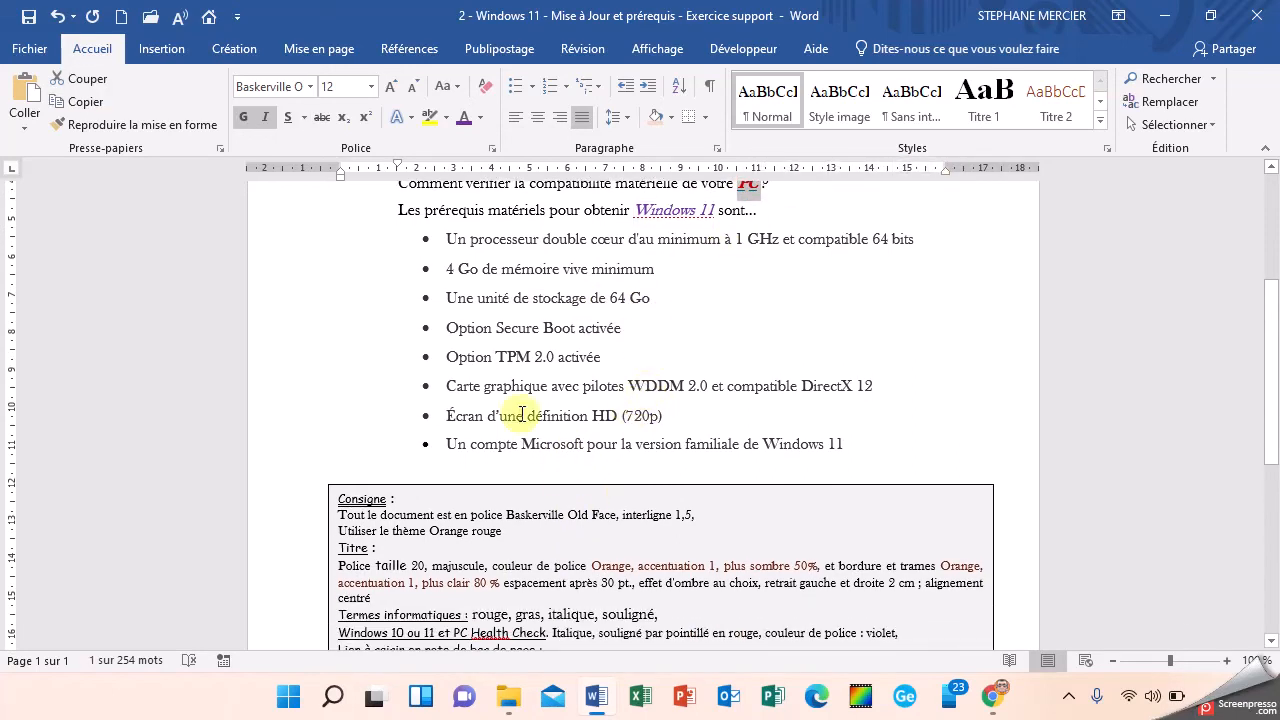
pyautogui.click(480, 118)
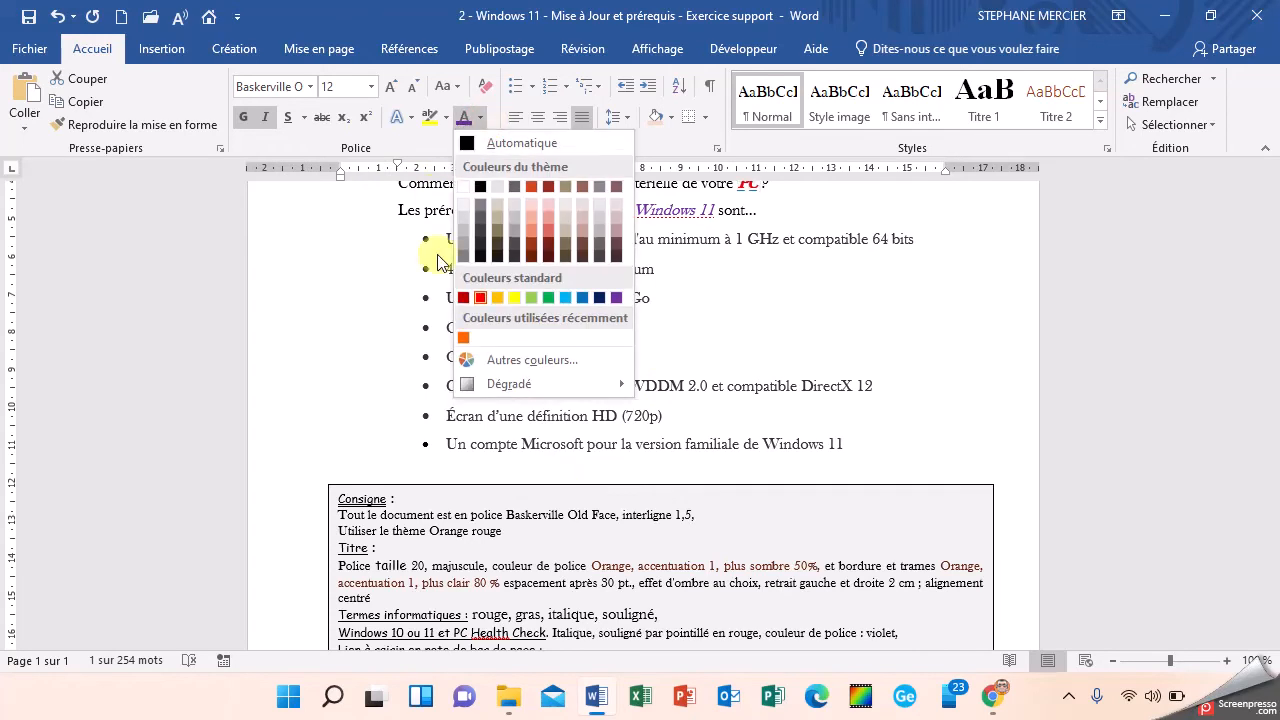
pyautogui.click(481, 298)
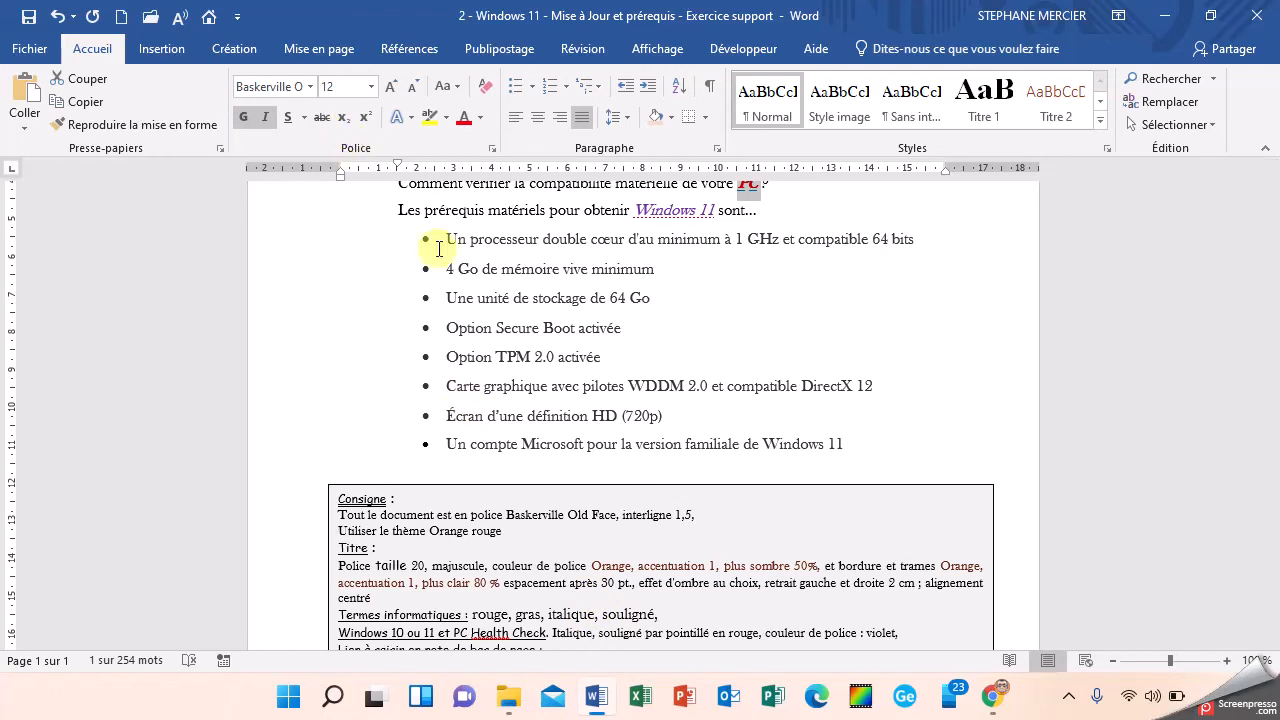
pyautogui.click(290, 122)
pyautogui.scroll(-3, 540, 325)
pyautogui.scroll(4, 590, 335)
pyautogui.scroll(1, 680, 328)
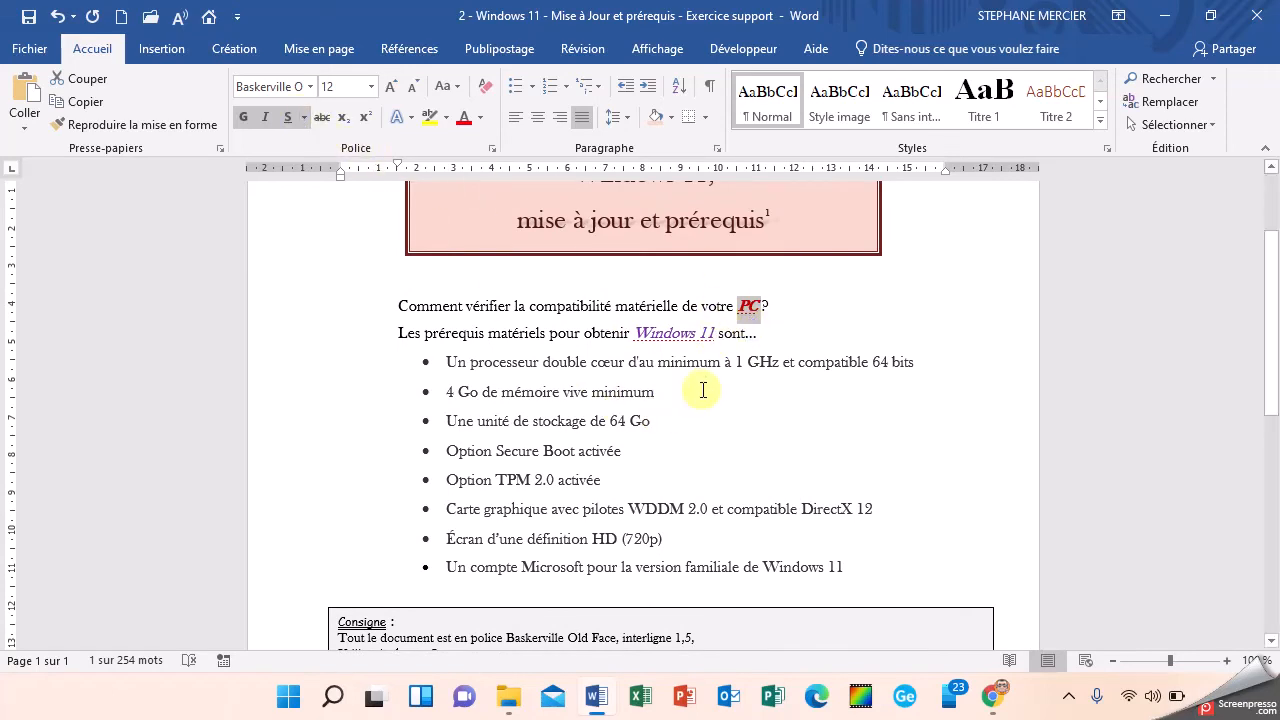
pyautogui.click(766, 309)
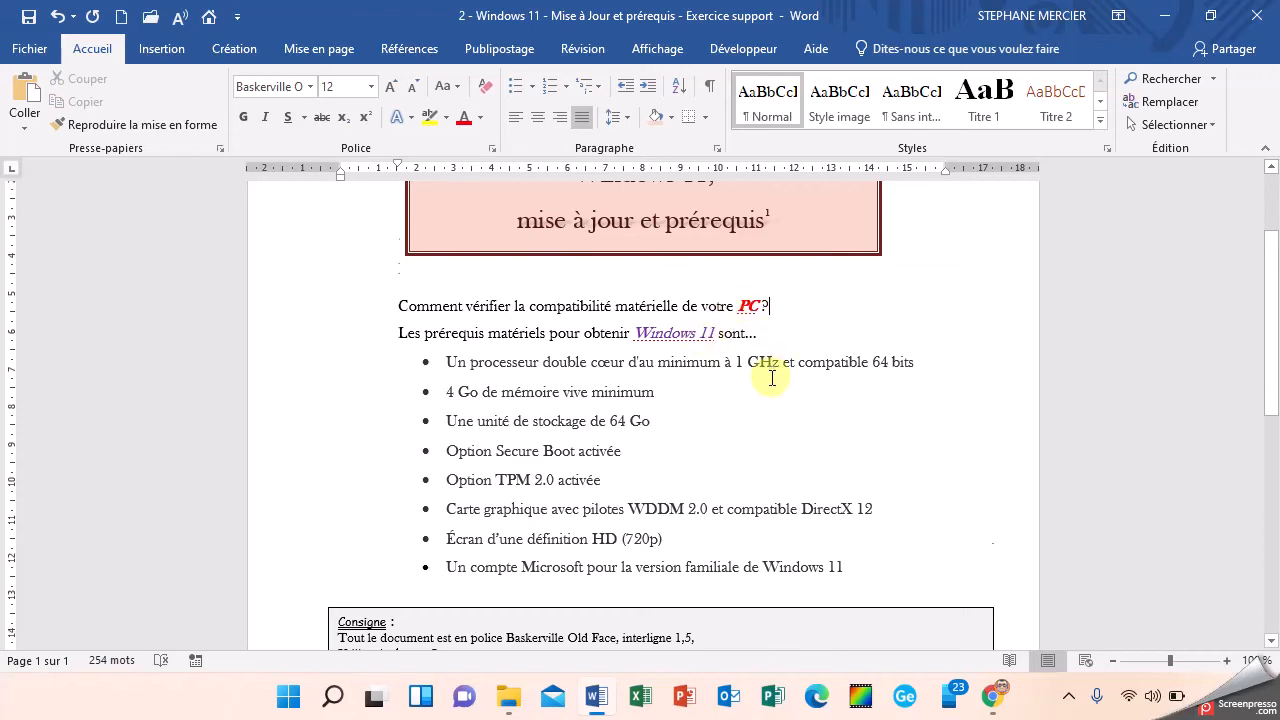
# Step: Copy the lesnumeriques.com link given for the footnote in the instructions box
pyautogui.scroll(-3, 775, 400)
pyautogui.scroll(-3, 733, 451)
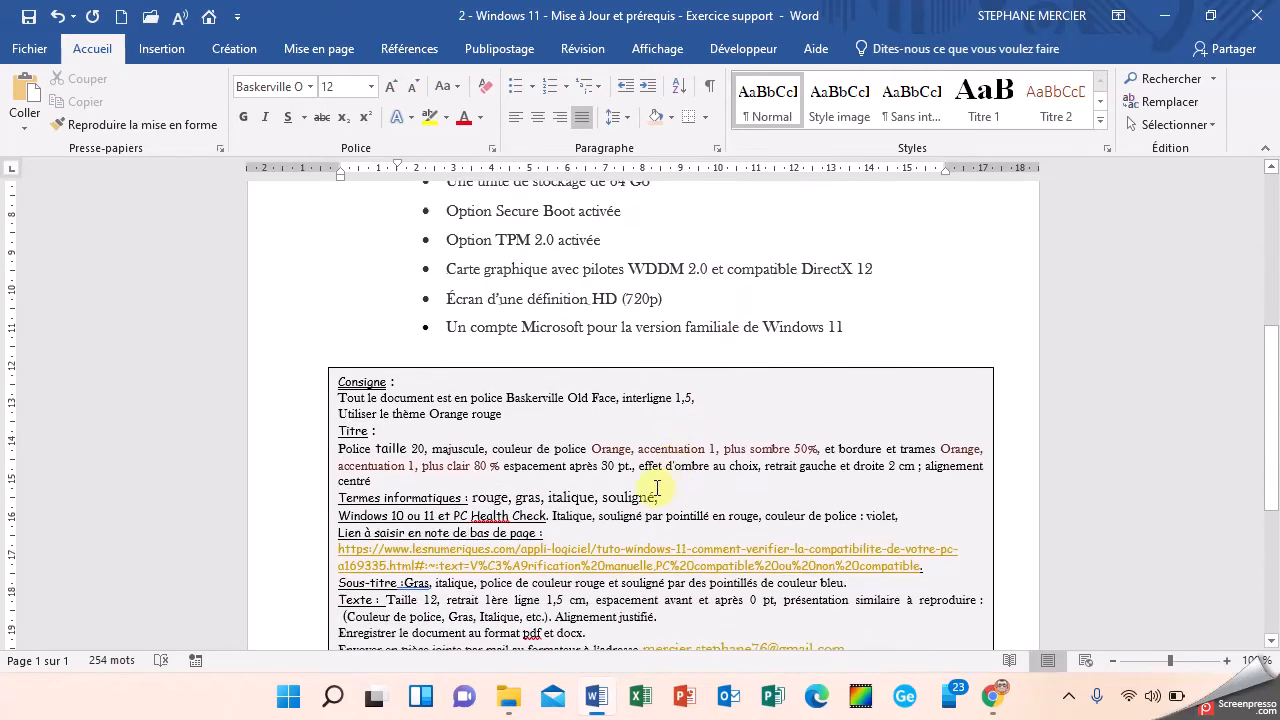
pyautogui.scroll(-1, 525, 497)
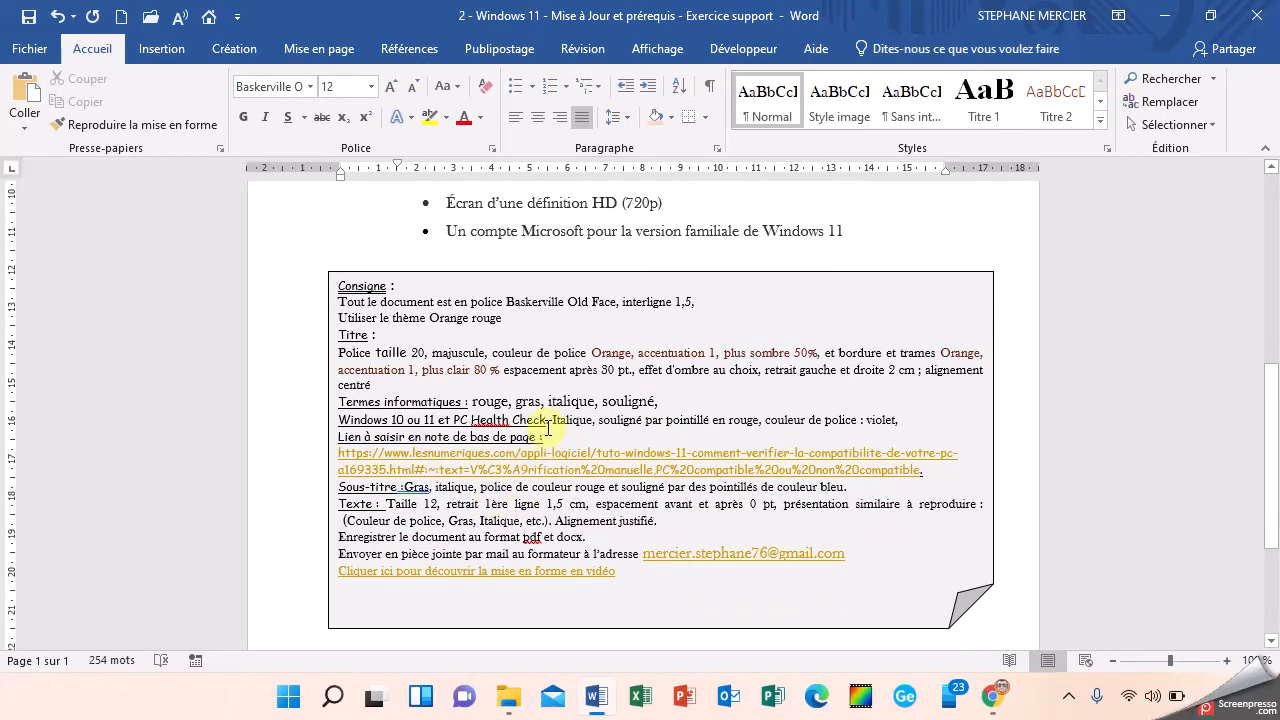
pyautogui.scroll(9, 535, 445)
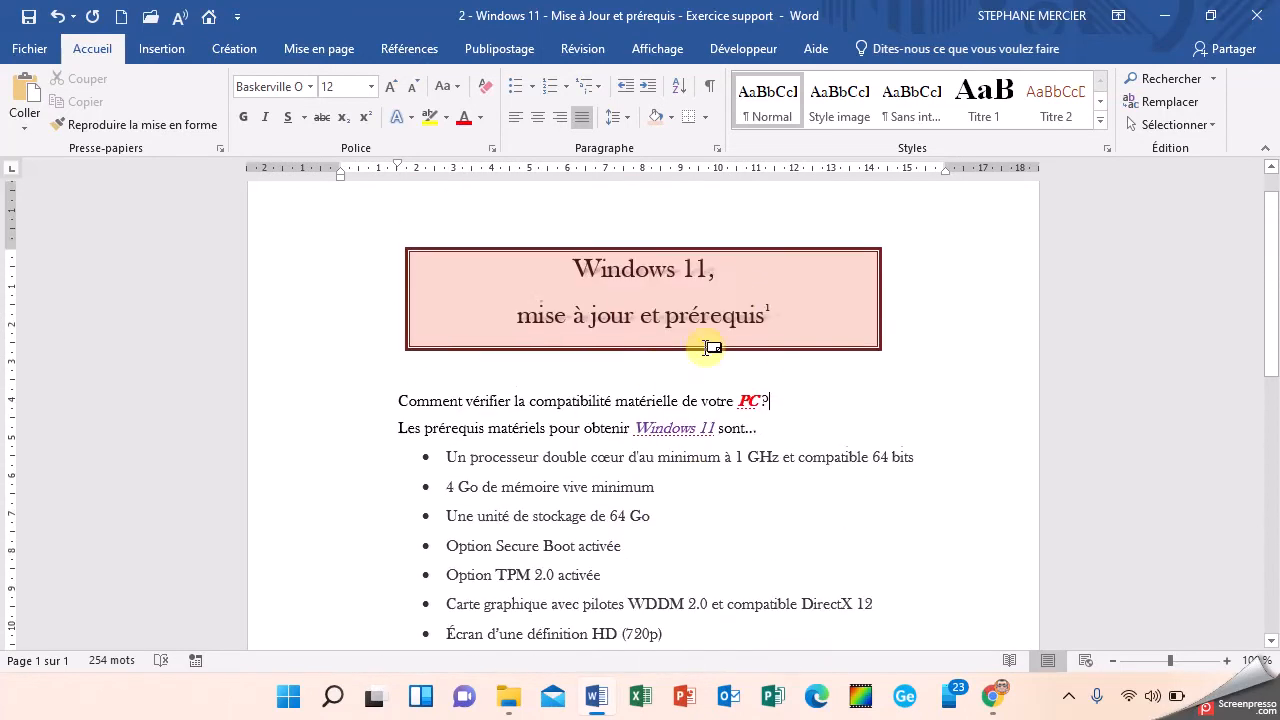
pyautogui.click(770, 314)
pyautogui.scroll(-4, 707, 443)
pyautogui.scroll(-5, 707, 443)
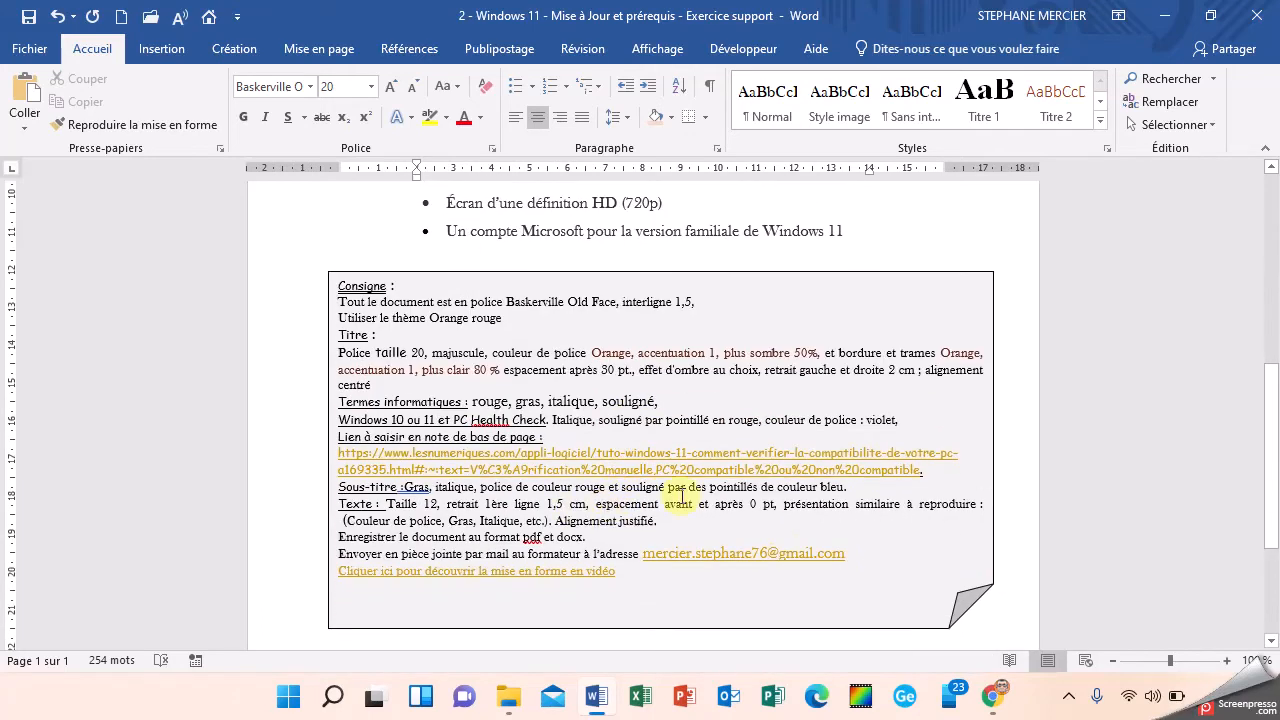
pyautogui.moveTo(918, 470); pyautogui.dragTo(350, 455)
pyautogui.click(355, 469)
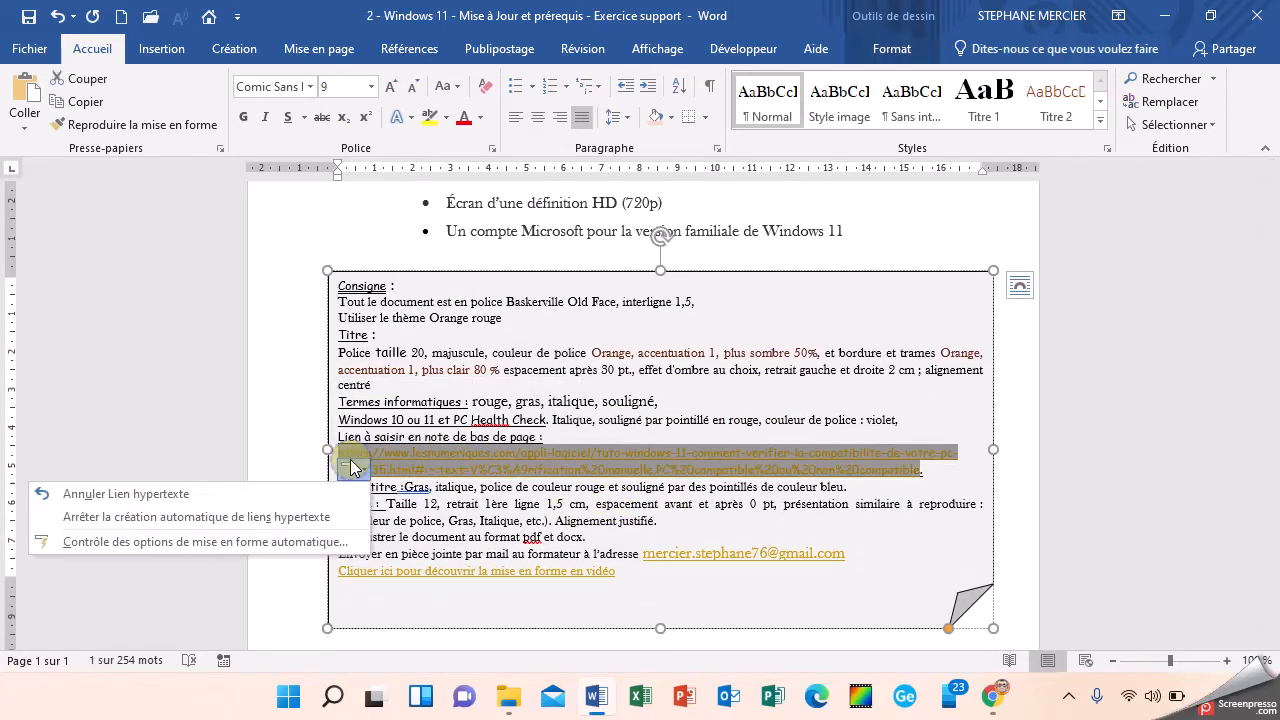
pyautogui.click(99, 111)
# Step: Place the cursor at the end of the title and examine the footnote insertion command and the existing footnote
pyautogui.scroll(-3, 517, 425)
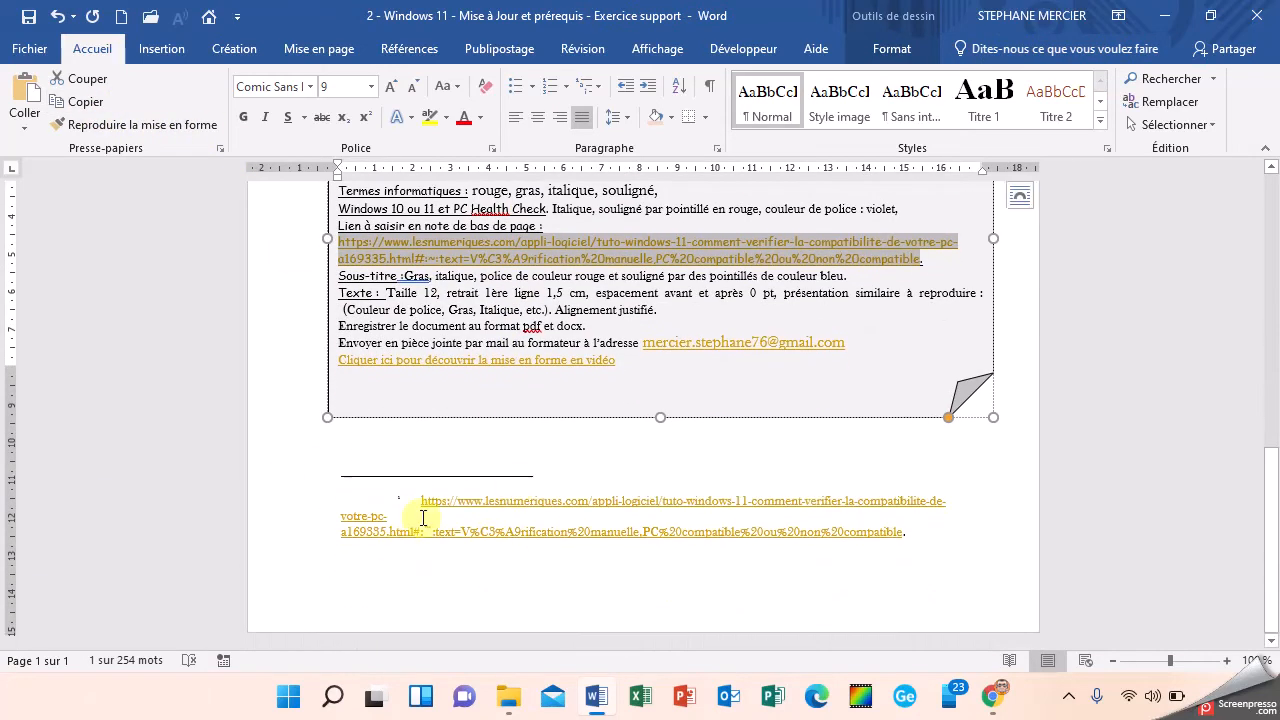
pyautogui.scroll(10, 423, 517)
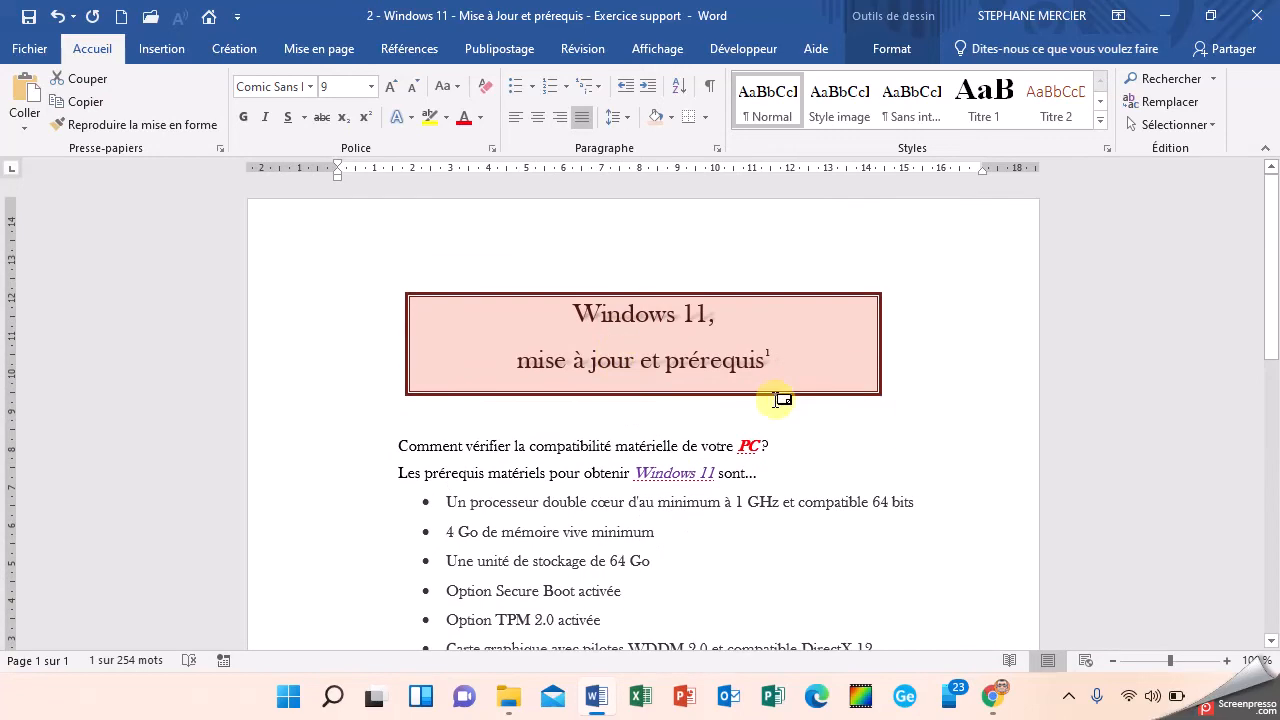
pyautogui.click(776, 357)
pyautogui.write('1')
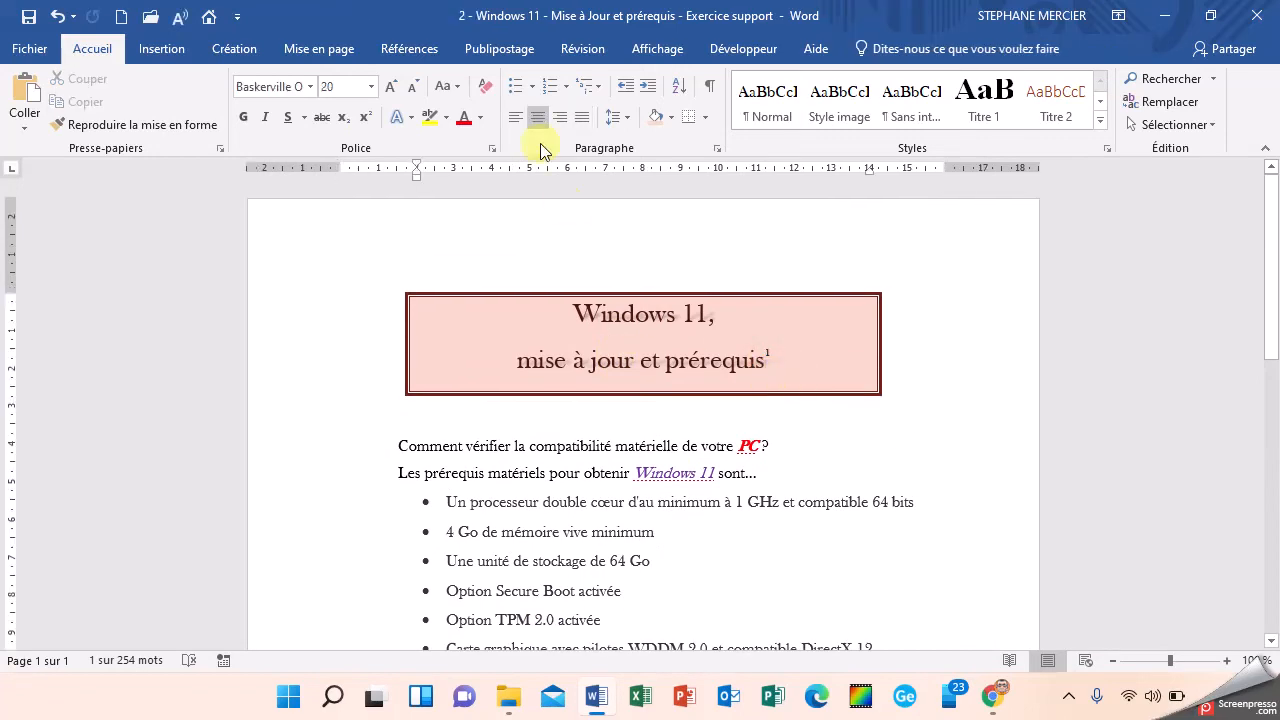
pyautogui.click(388, 52)
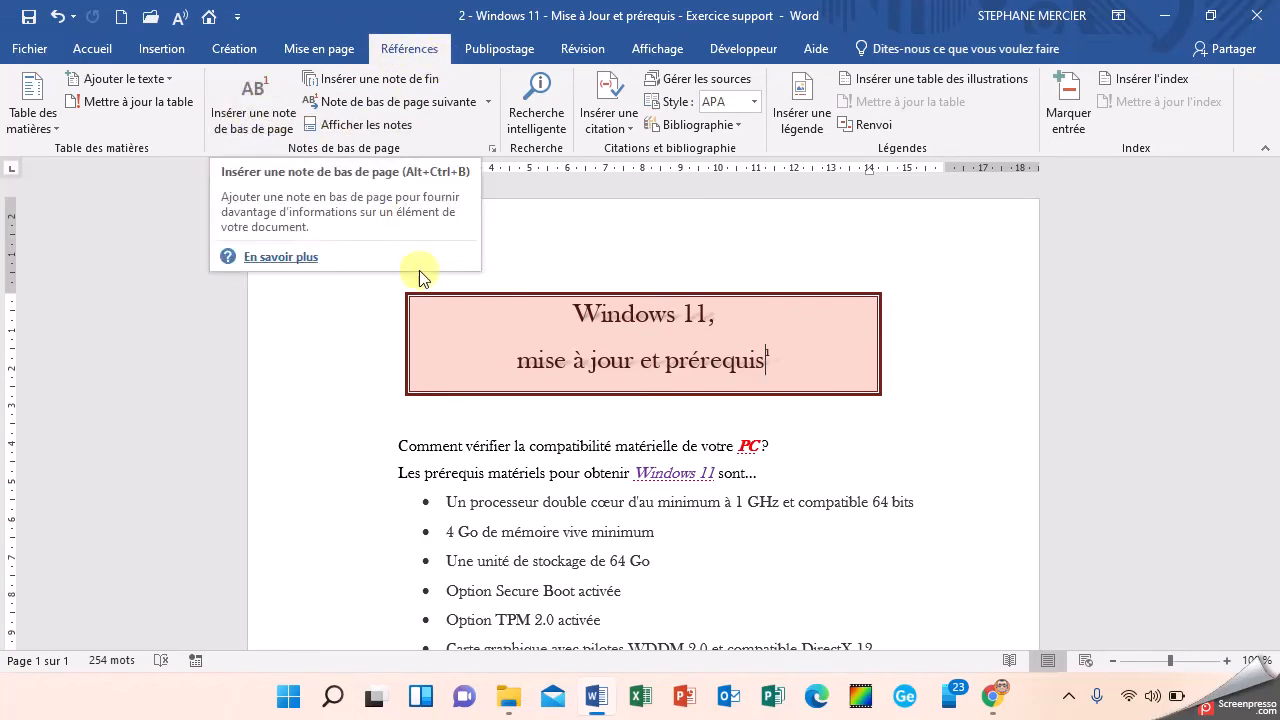
pyautogui.scroll(-10, 409, 251)
pyautogui.scroll(-1, 420, 560)
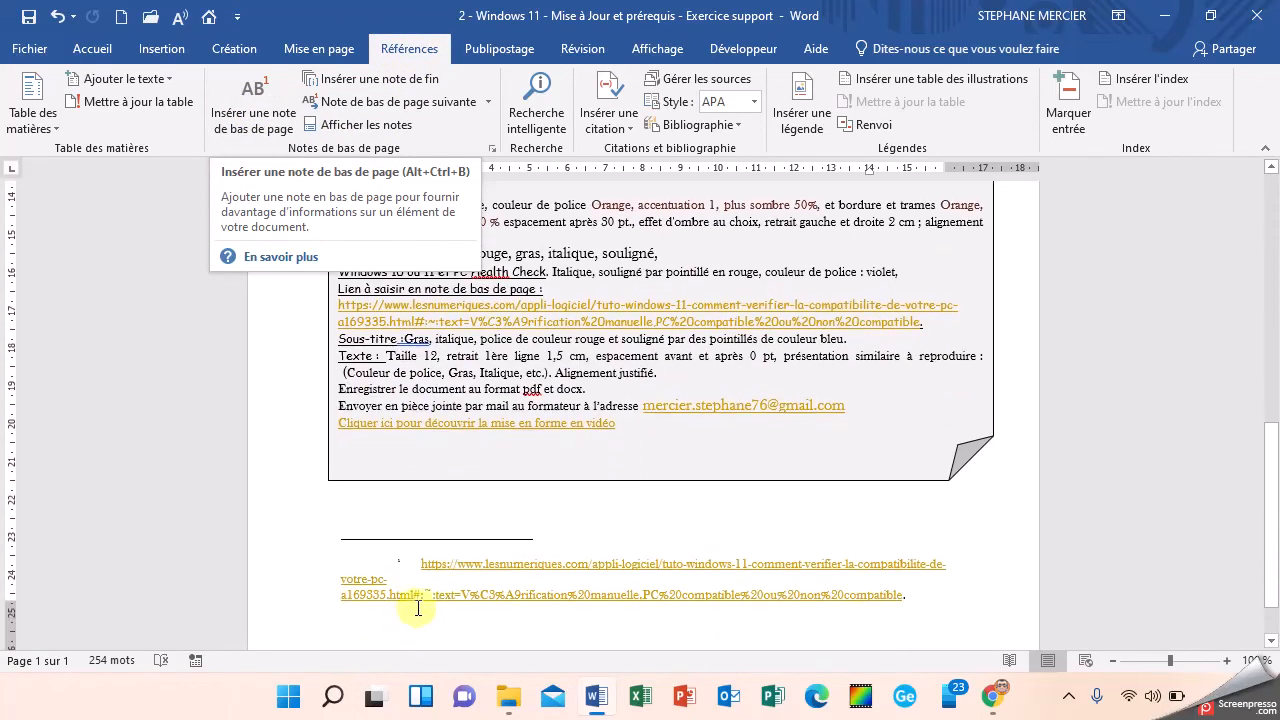
# Step: Reduce the first-line indent of the footnote holding the link to 0 cm
pyautogui.click(408, 563)
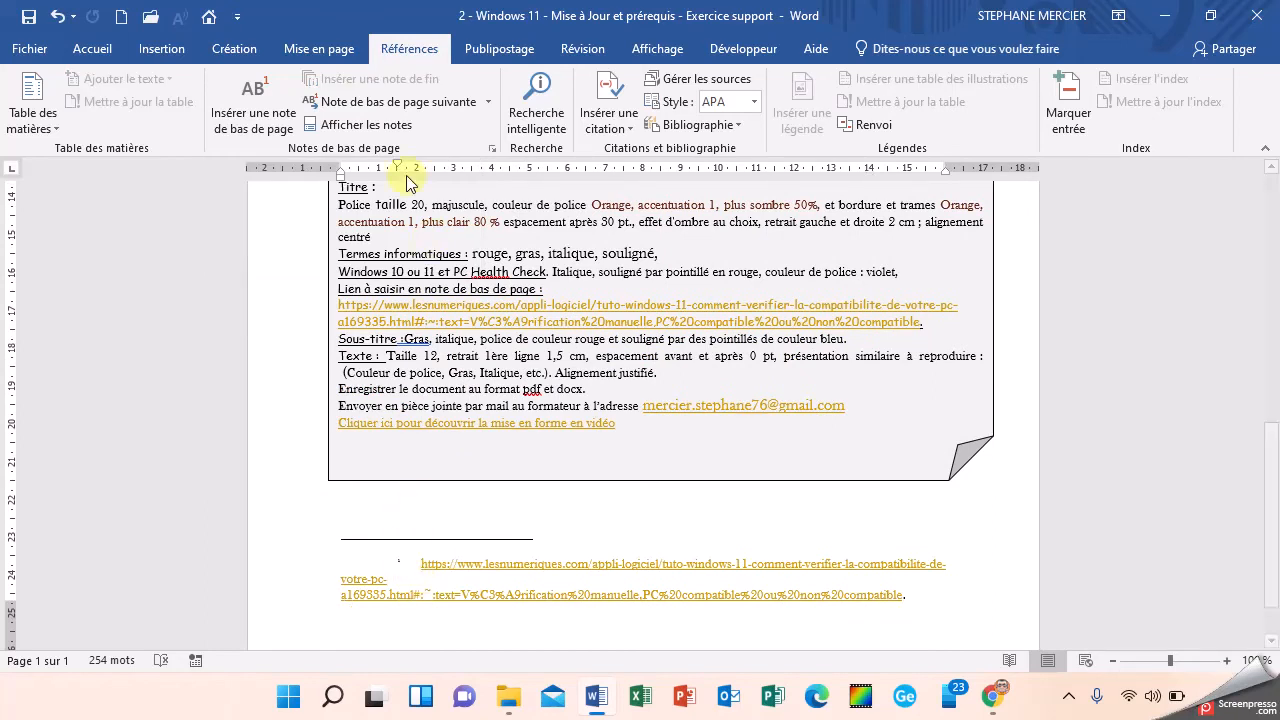
pyautogui.moveTo(398, 170); pyautogui.dragTo(341, 170)
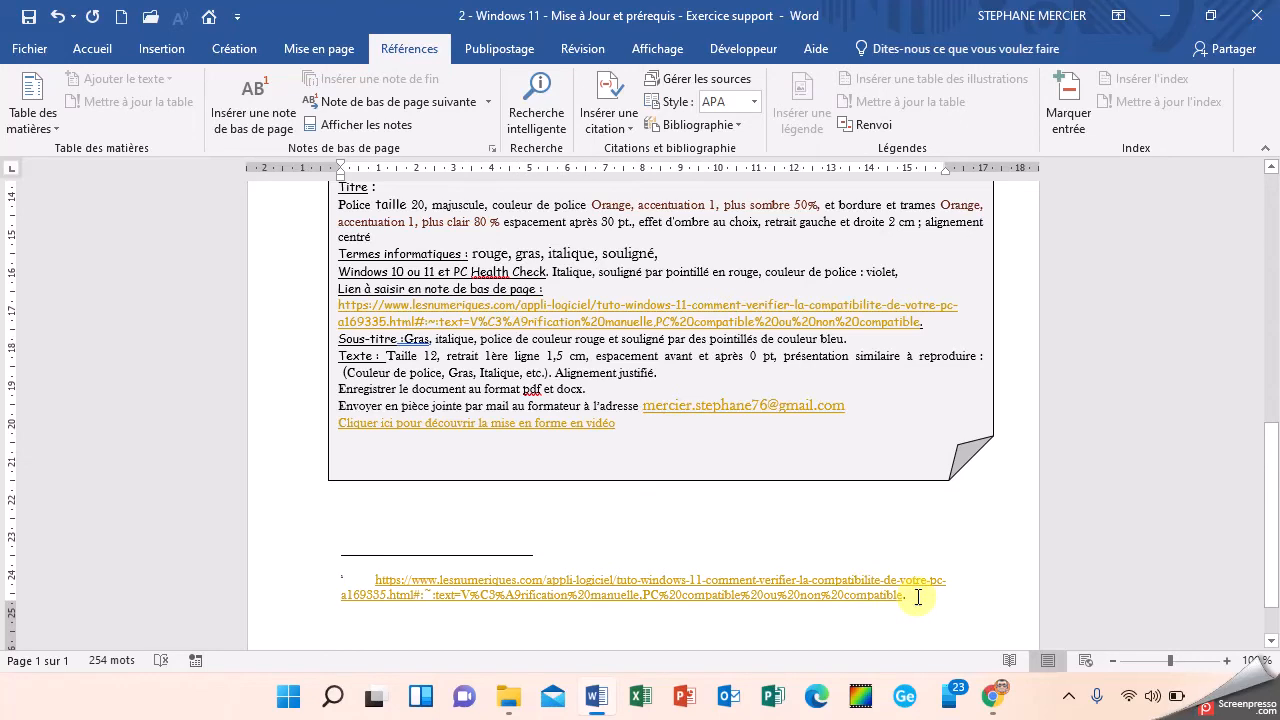
pyautogui.press('BackSpace')
pyautogui.scroll(10, 908, 597)
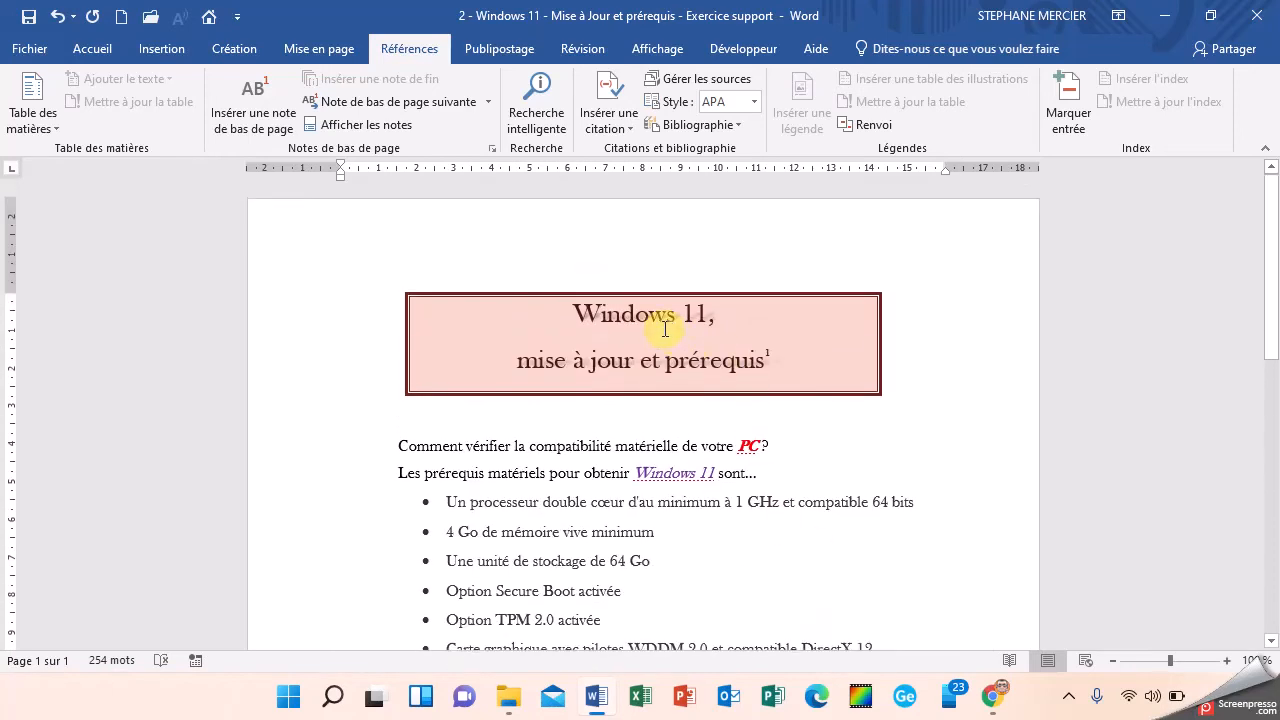
# Step: Select both title lines and check their border style, colour and width in the Borders and Shading settings
pyautogui.click(666, 328)
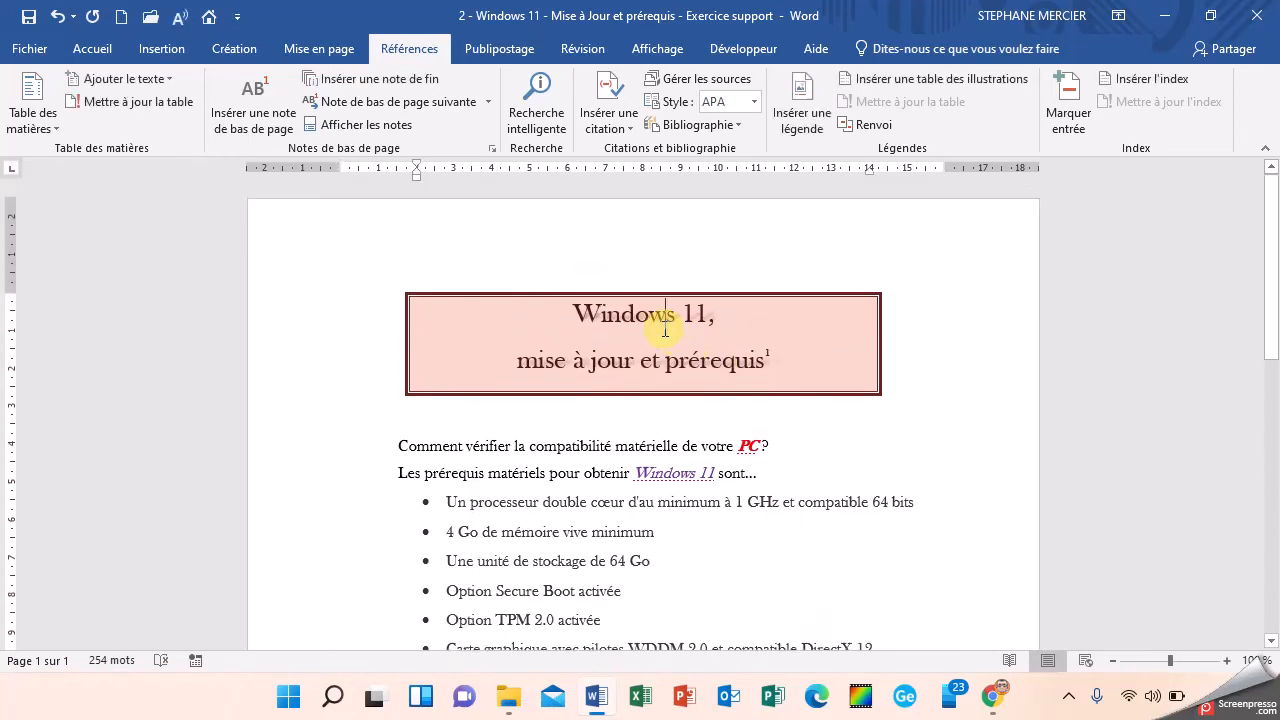
pyautogui.click(89, 60)
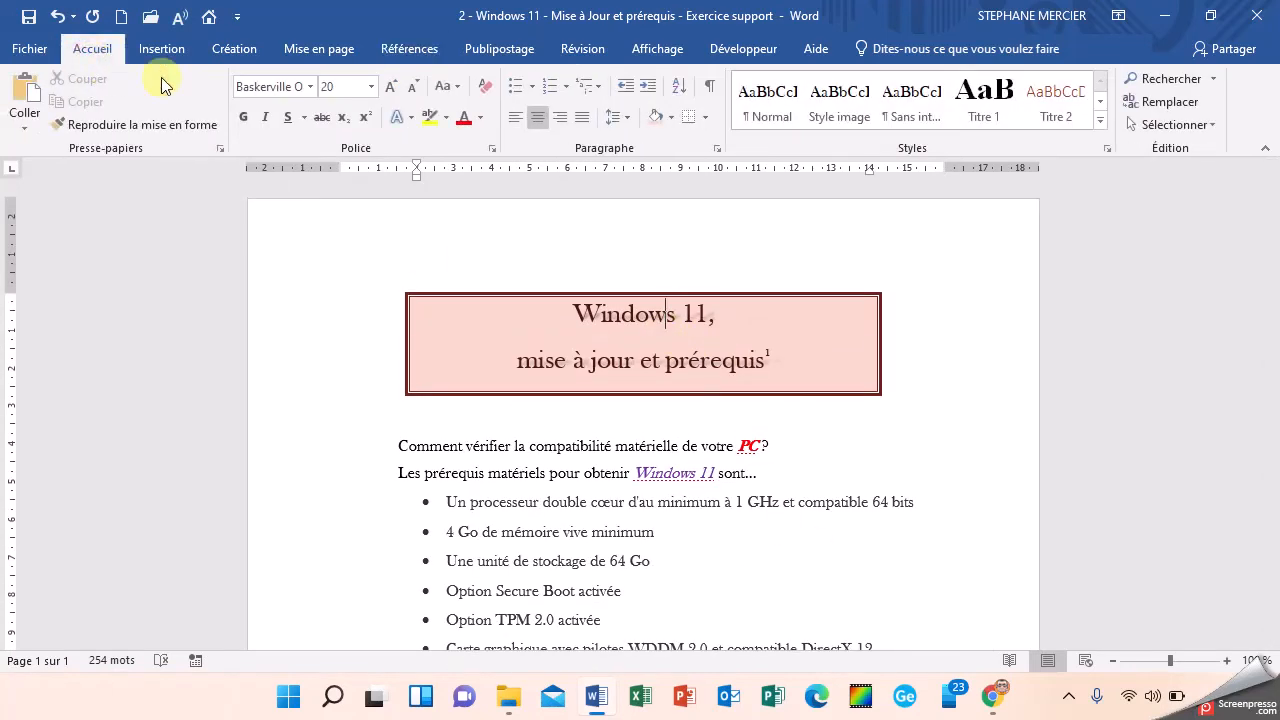
pyautogui.click(707, 121)
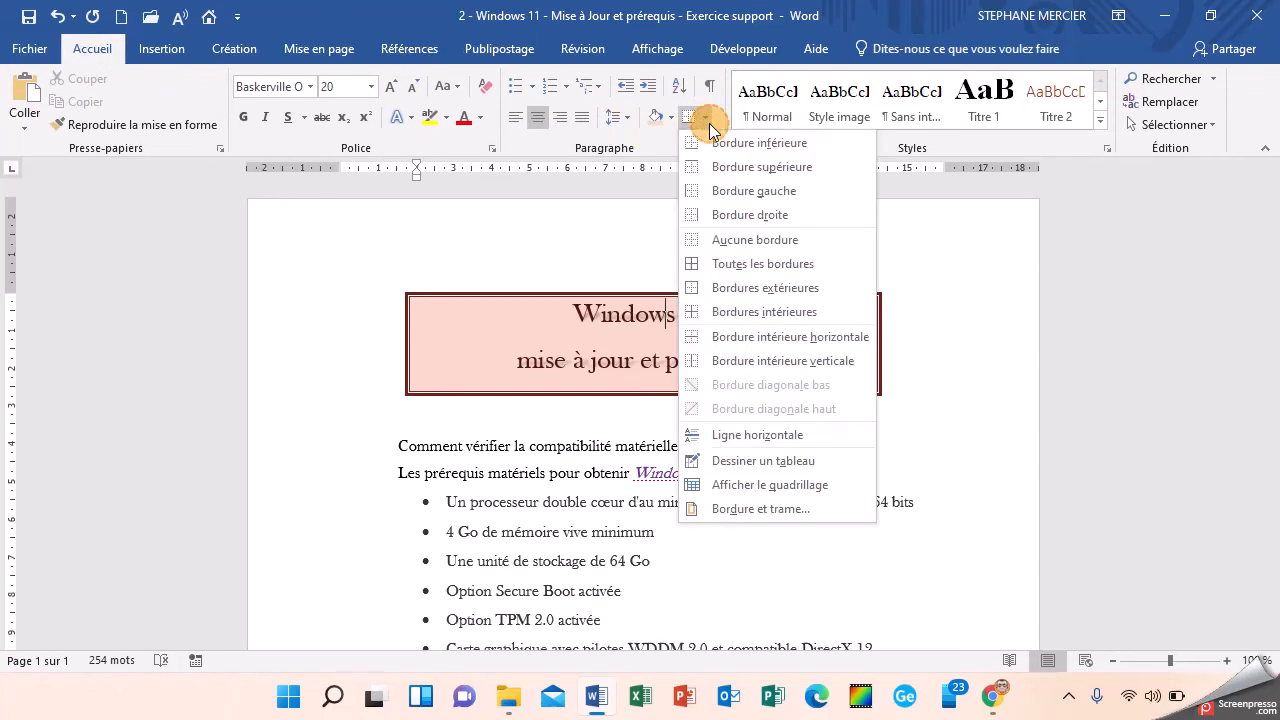
pyautogui.click(571, 306)
pyautogui.moveTo(557, 306); pyautogui.dragTo(845, 370)
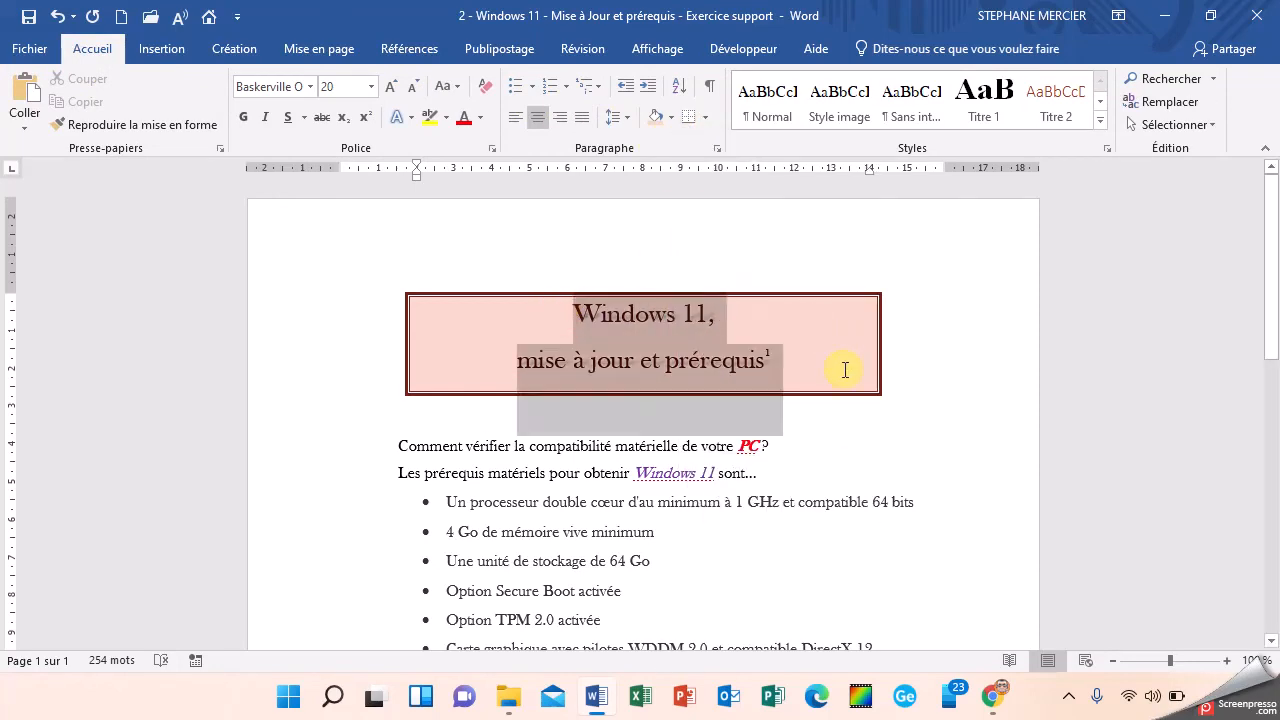
pyautogui.click(705, 121)
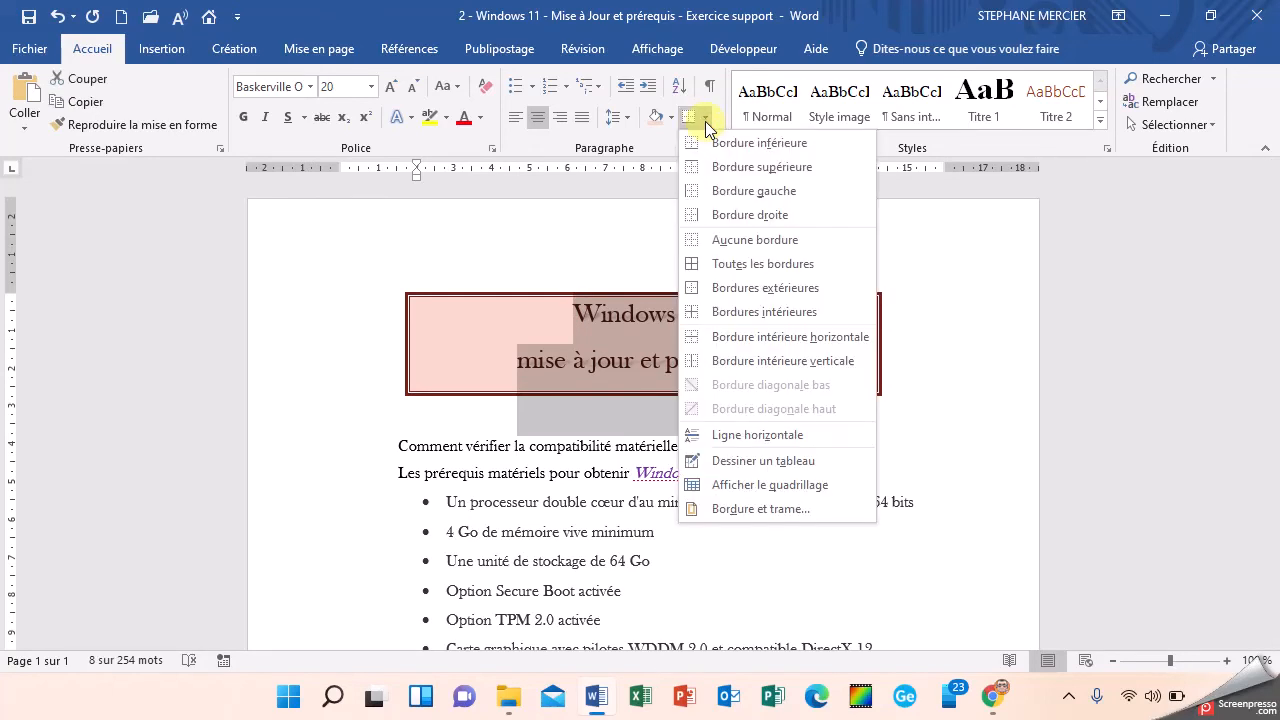
pyautogui.click(754, 511)
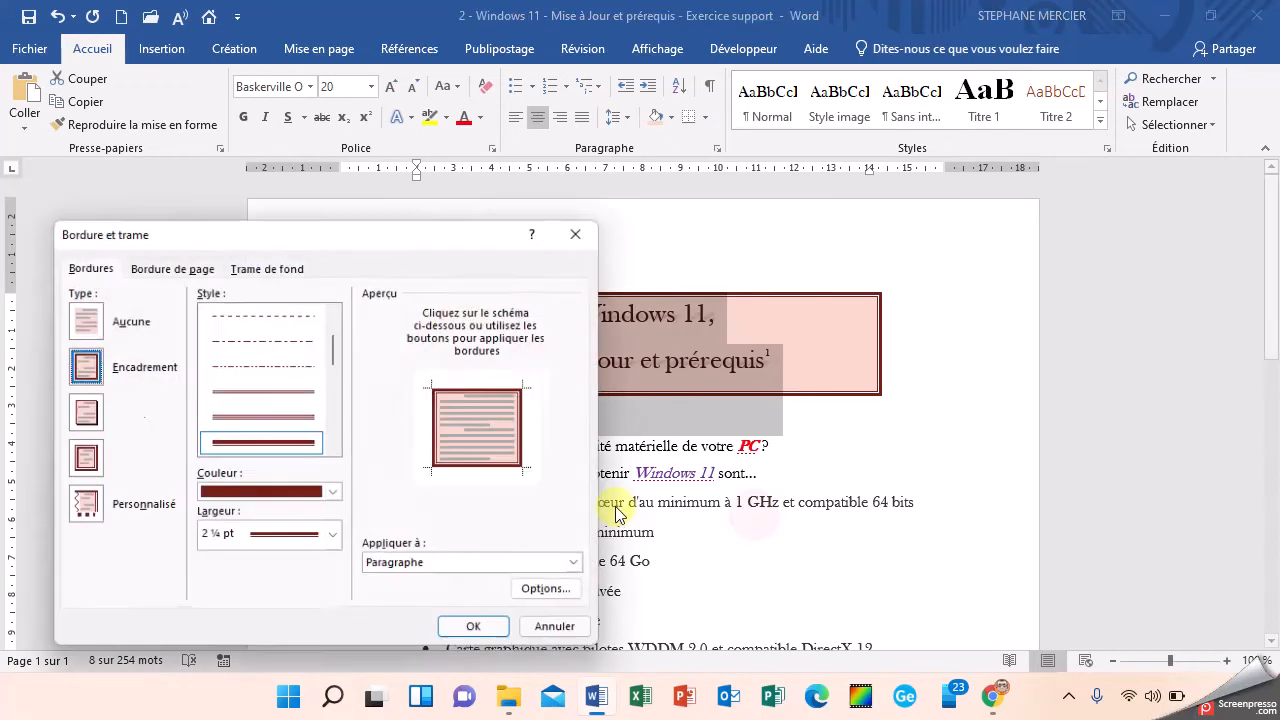
pyautogui.click(336, 494)
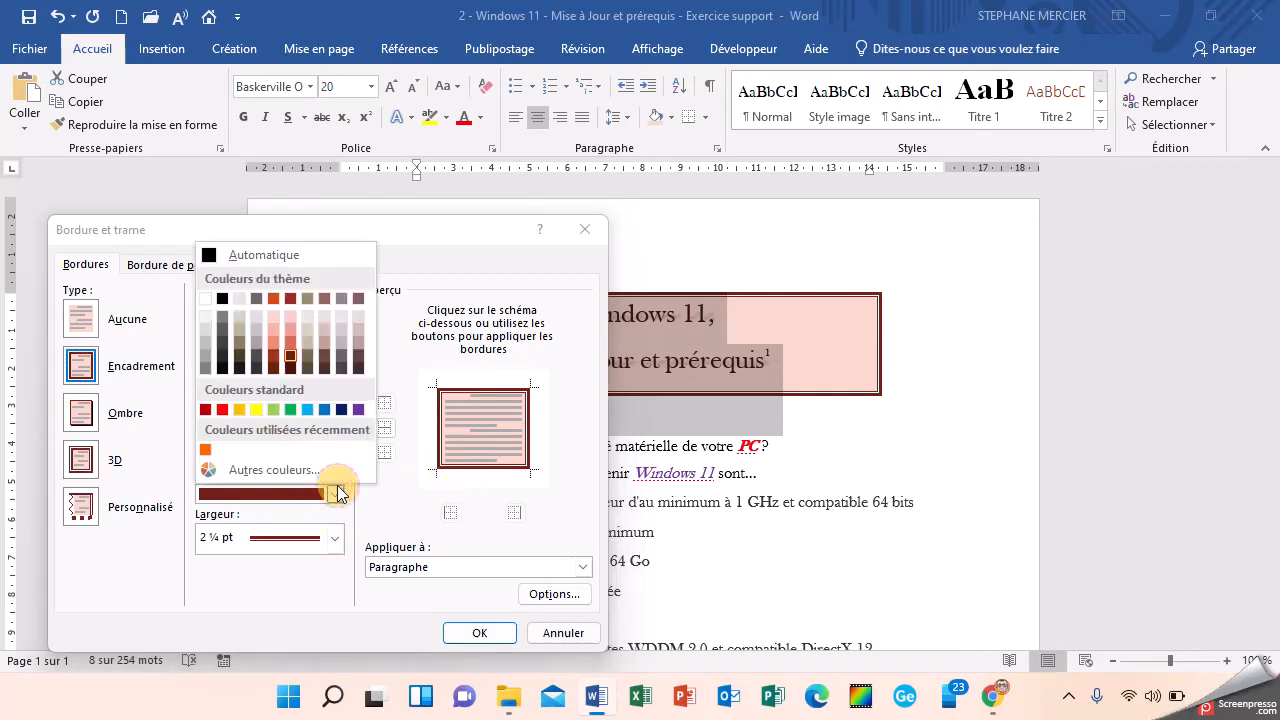
pyautogui.click(291, 360)
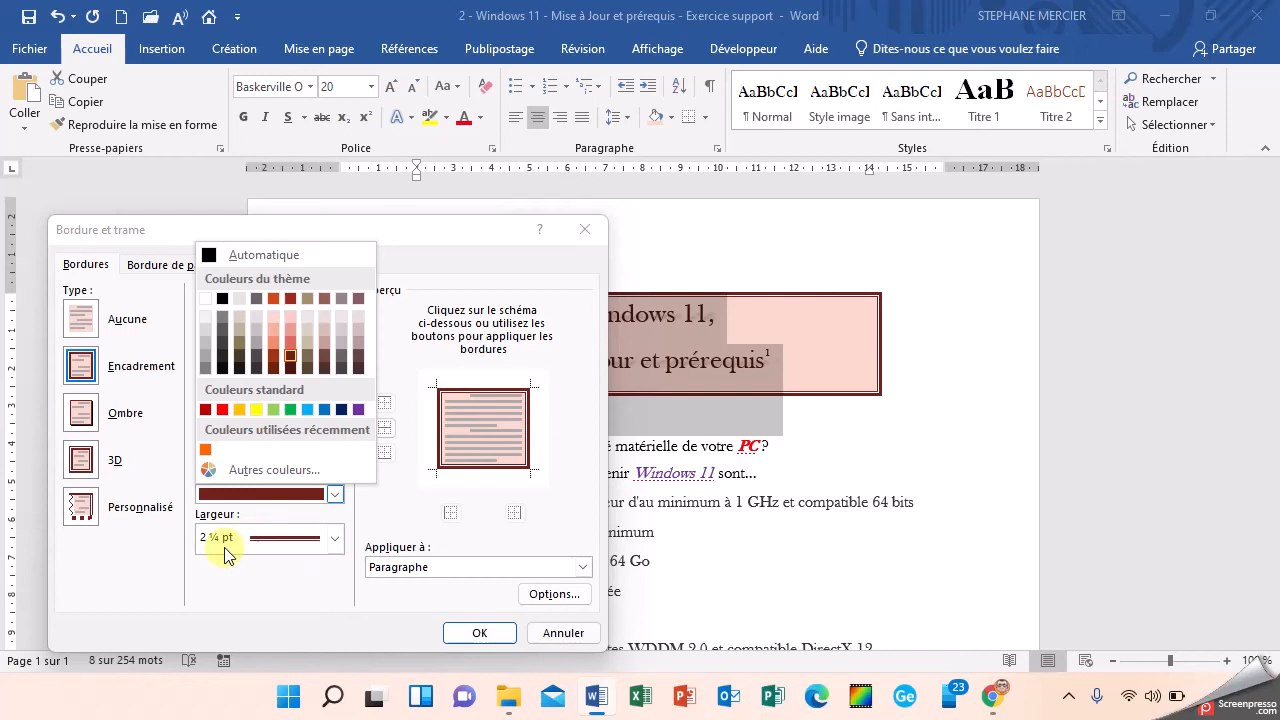
pyautogui.click(412, 322)
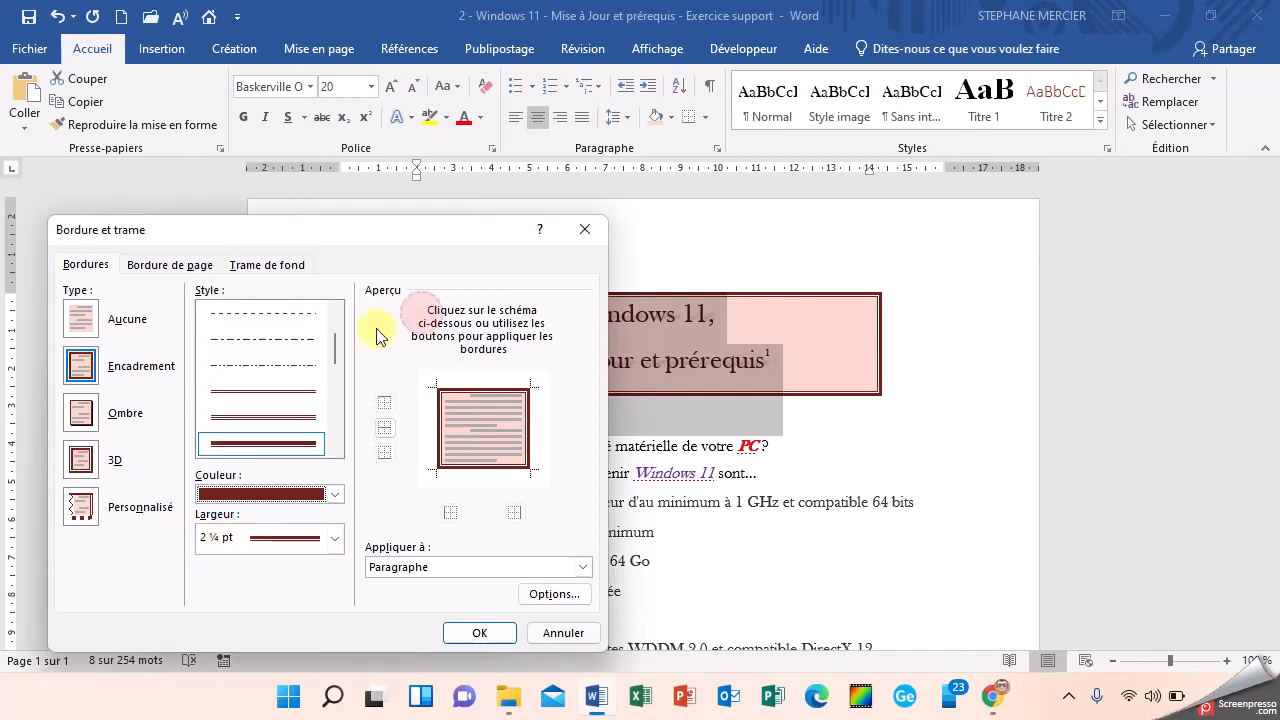
# Step: Check the title's background fill colour and accept the border and shading settings
pyautogui.click(258, 275)
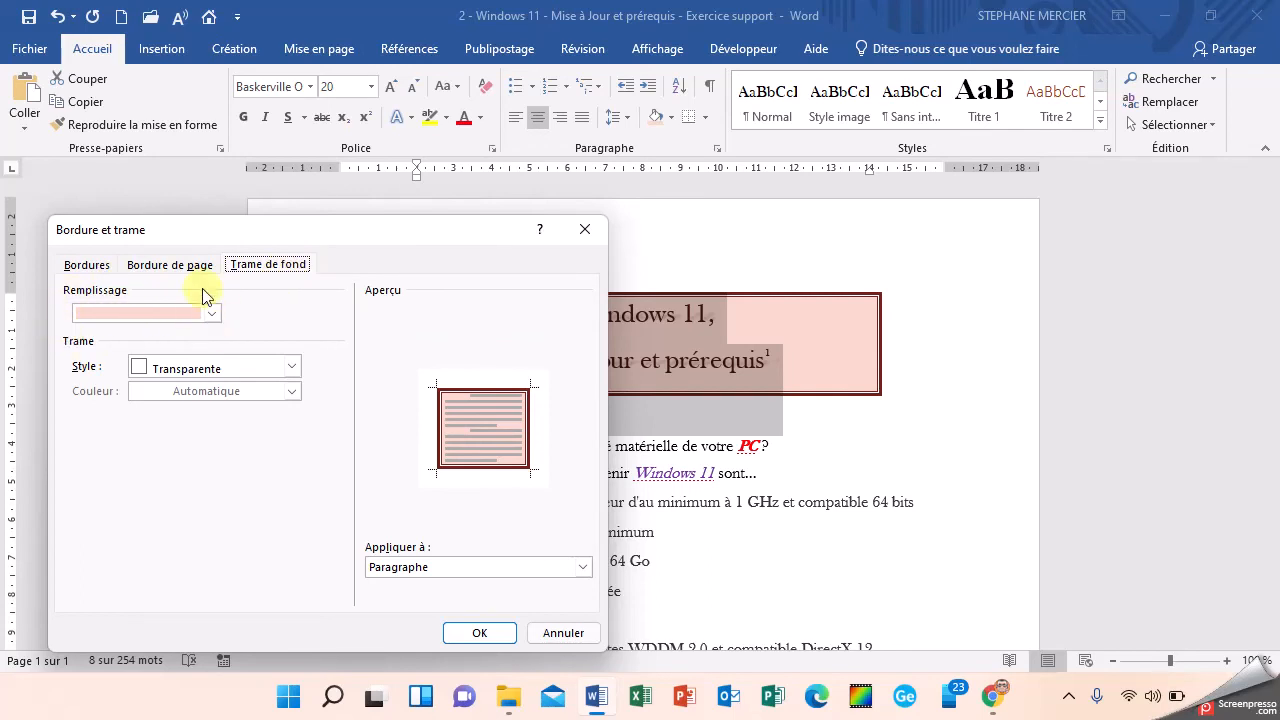
pyautogui.click(211, 313)
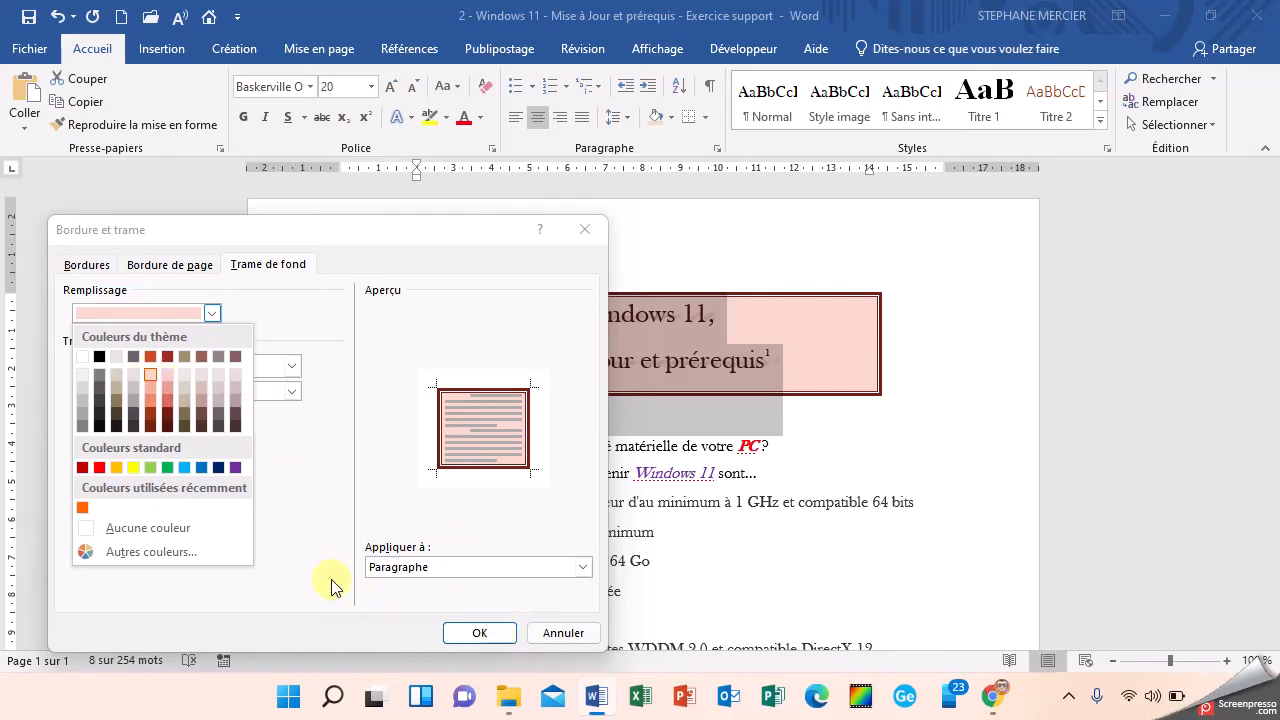
pyautogui.click(487, 638)
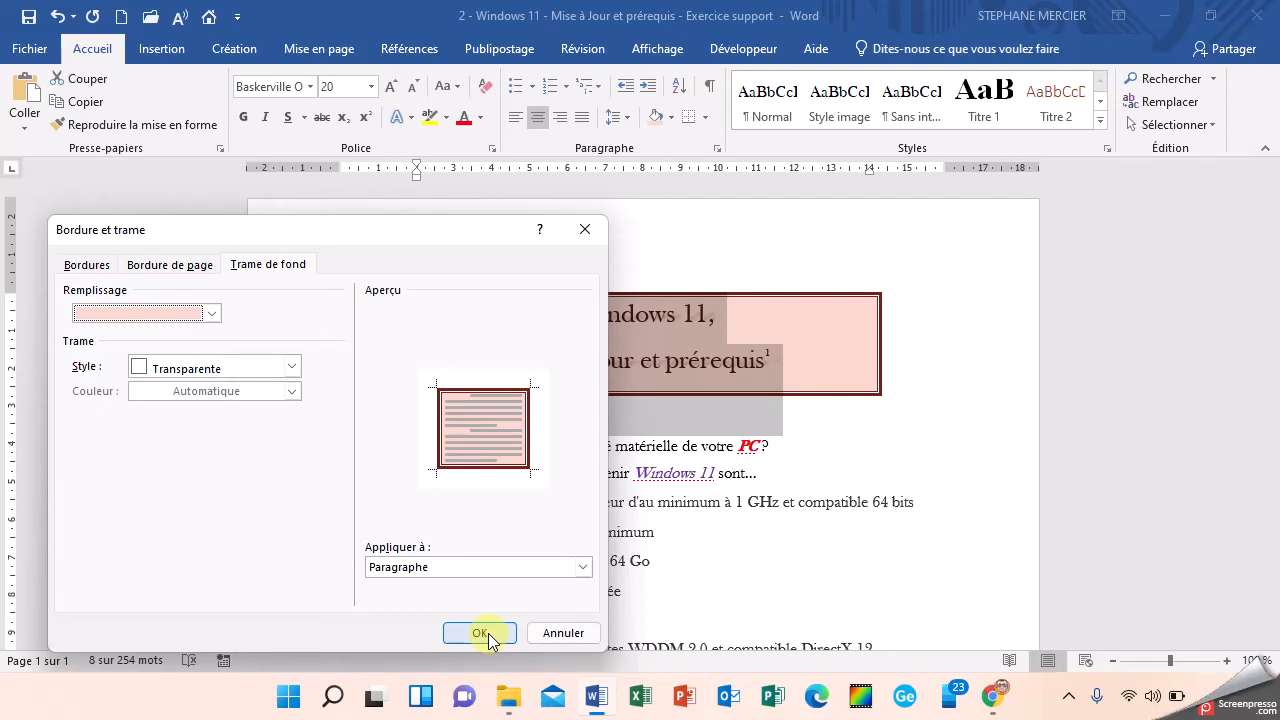
pyautogui.click(480, 633)
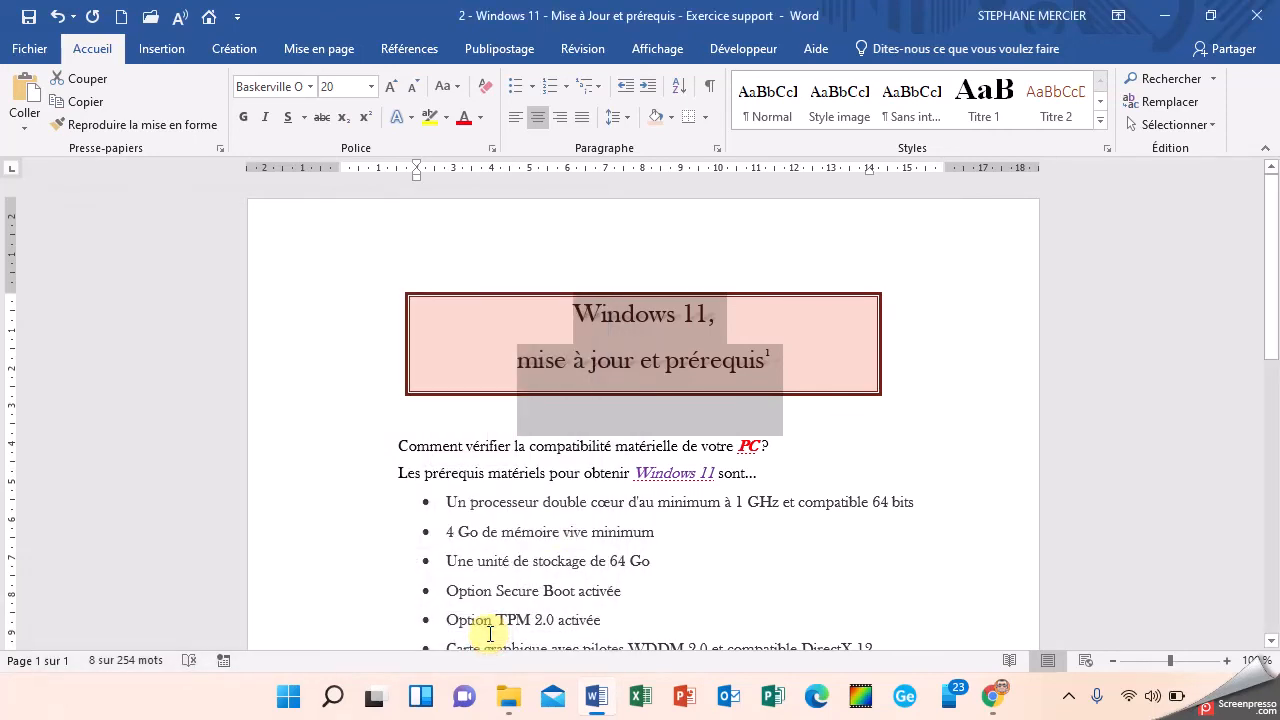
# Step: Save a PDF copy of the document in the Windows 11 folder under its existing file name
pyautogui.click(28, 49)
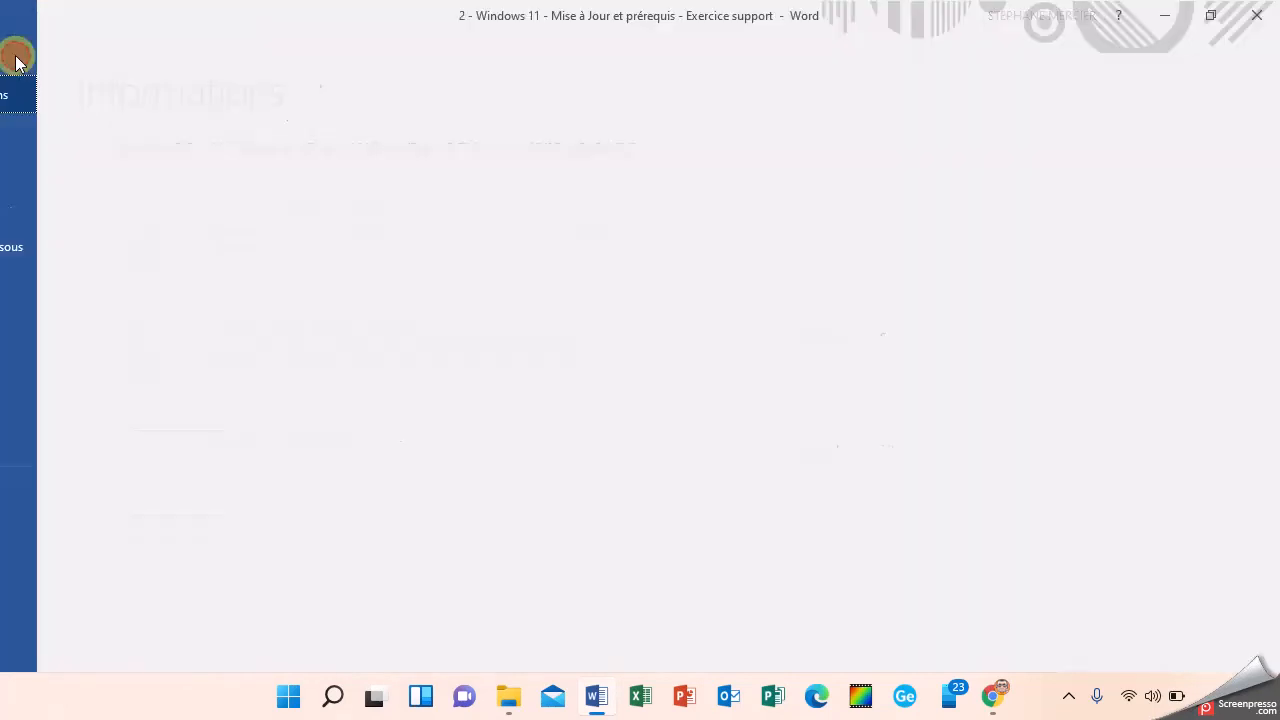
pyautogui.click(50, 253)
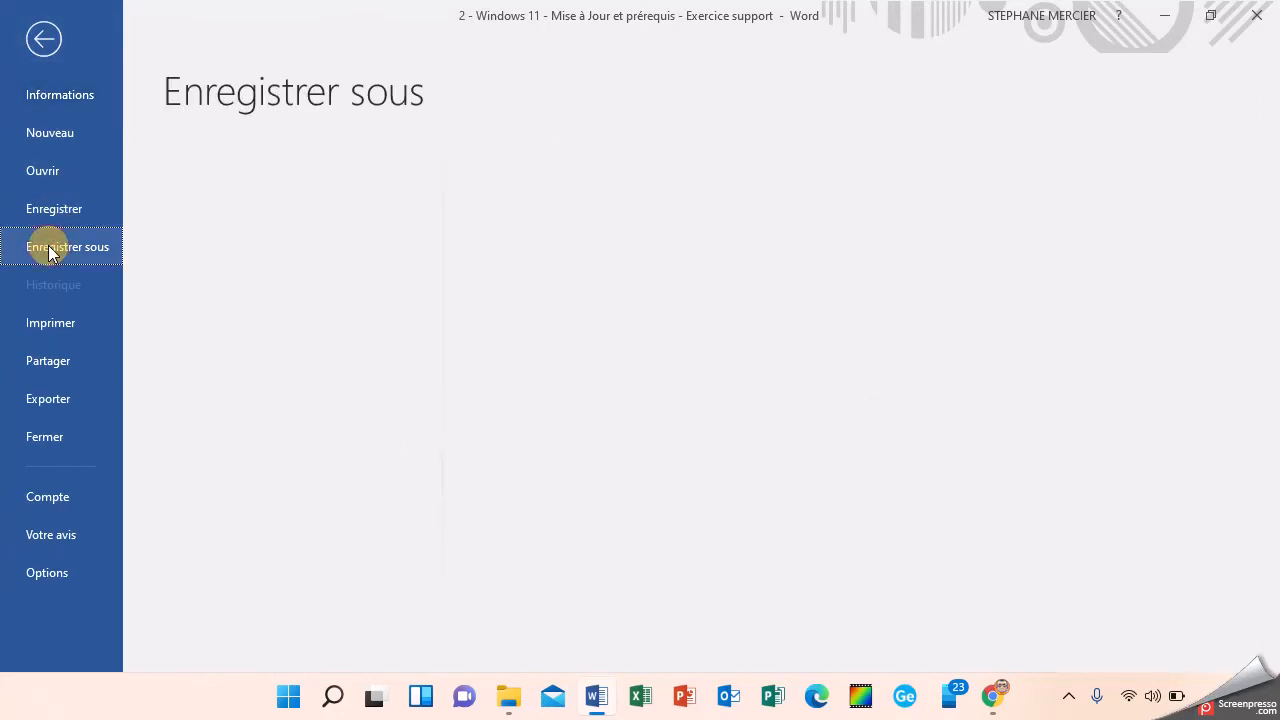
pyautogui.click(543, 188)
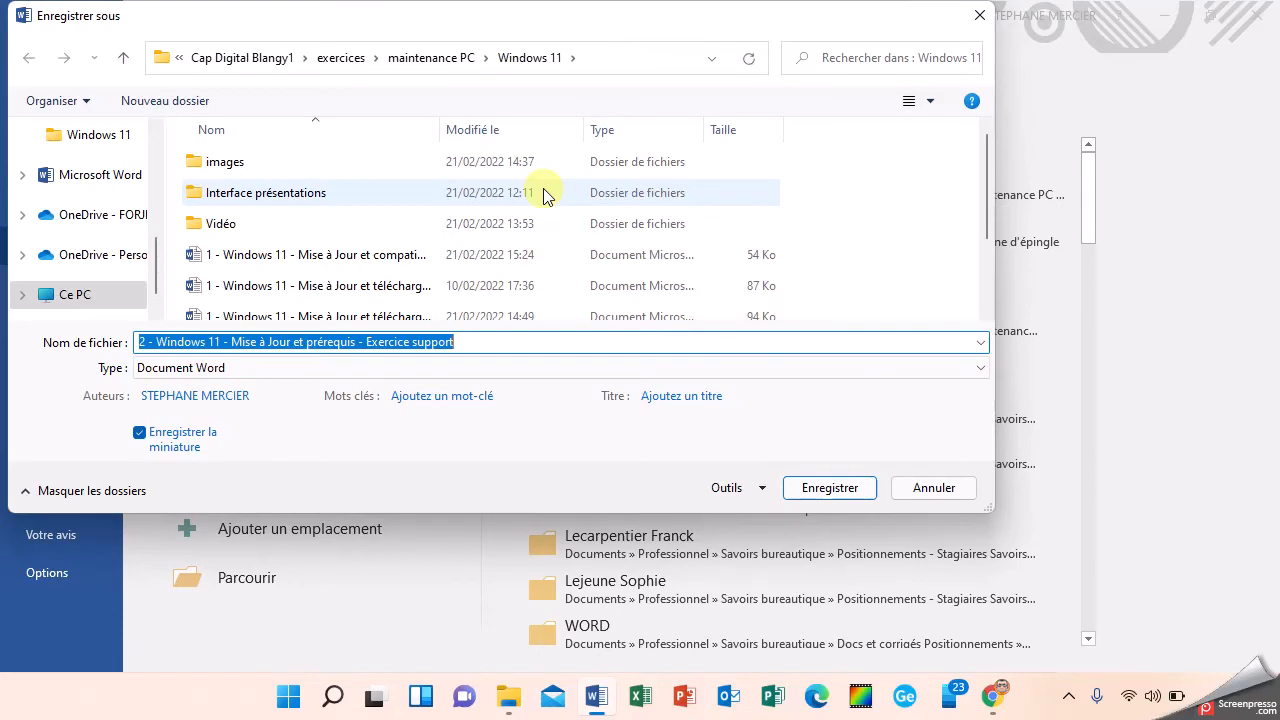
pyautogui.click(297, 368)
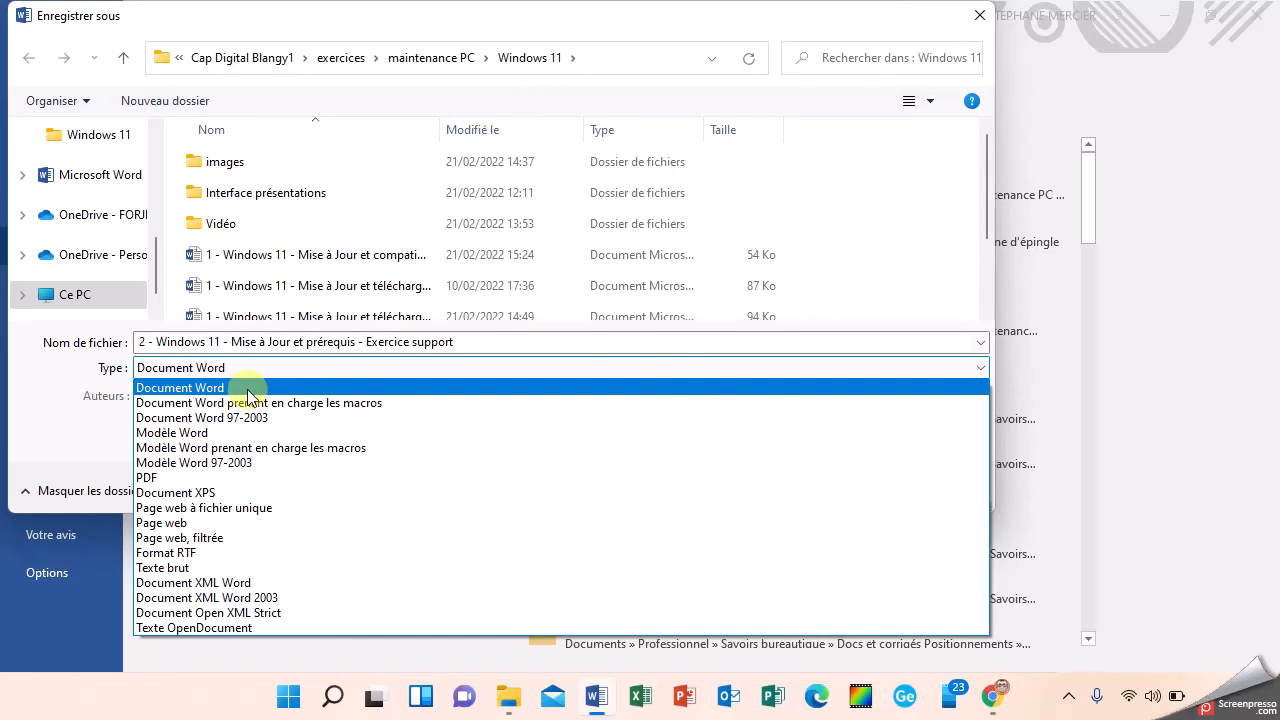
pyautogui.click(240, 487)
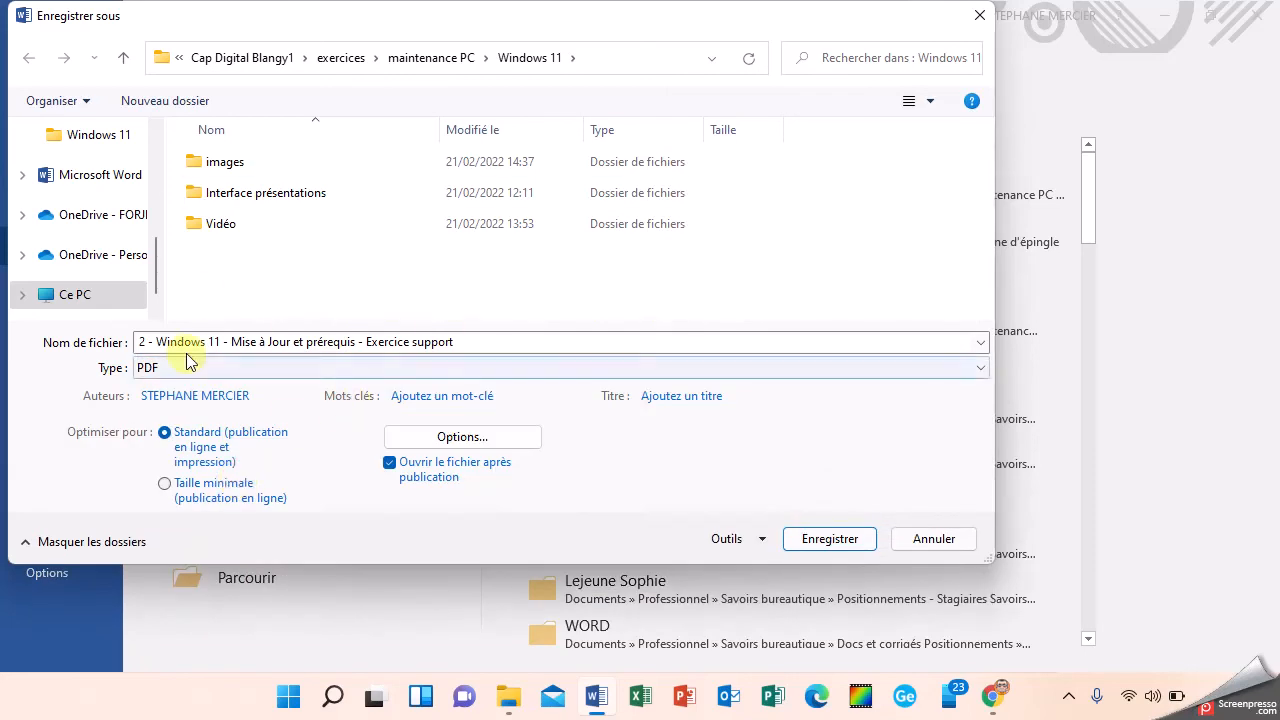
pyautogui.click(836, 541)
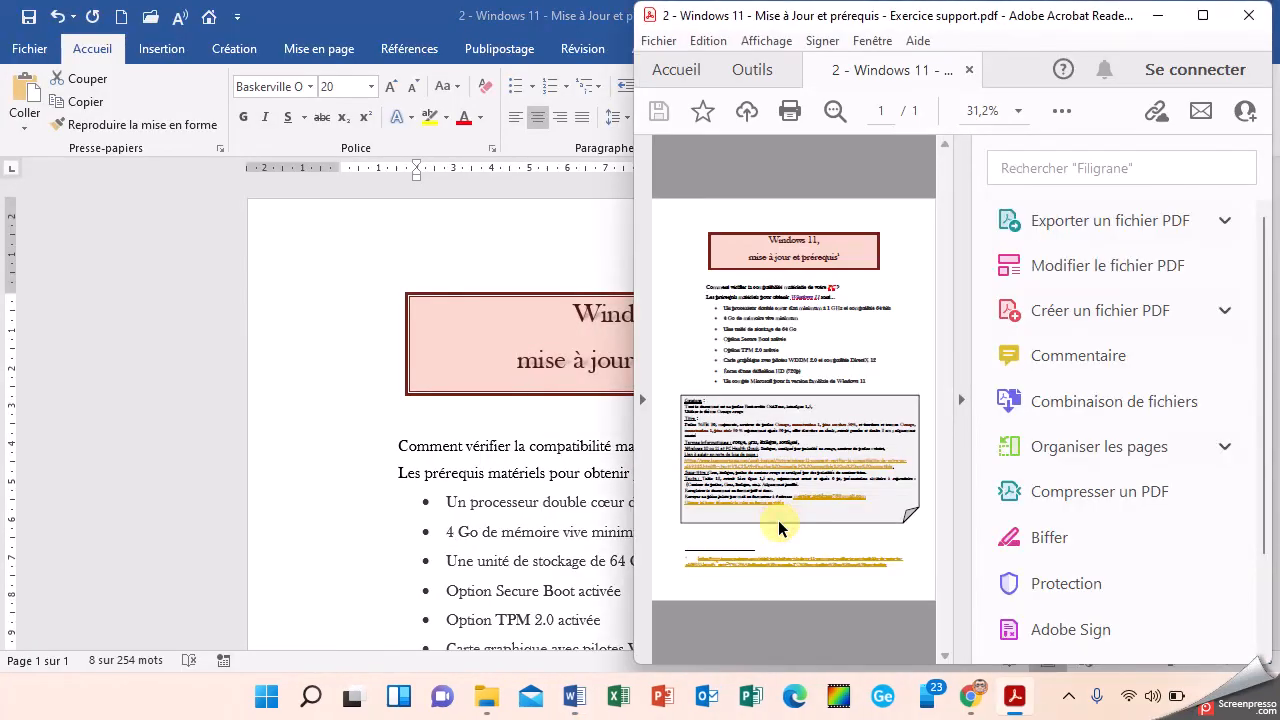
# Step: Test the lesnumeriques.com link in the exported PDF, close the web page it opens and return to the Word document
pyautogui.click(961, 399)
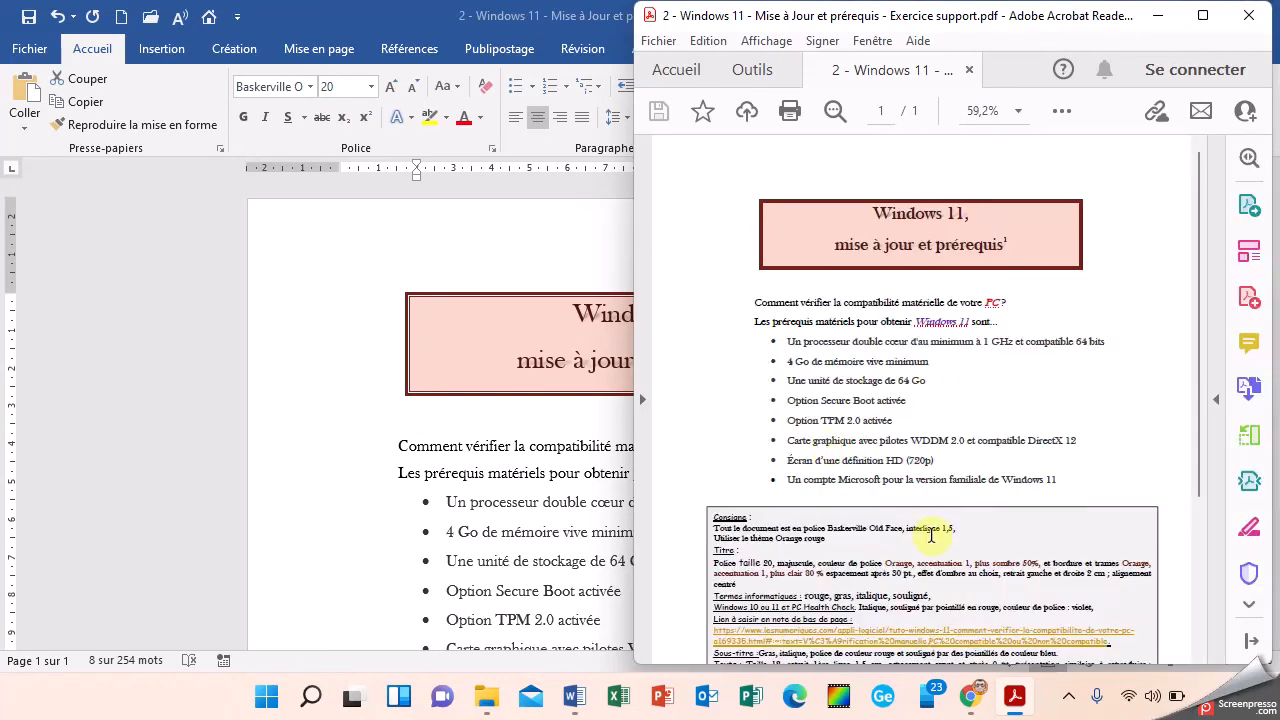
pyautogui.scroll(-3, 900, 470)
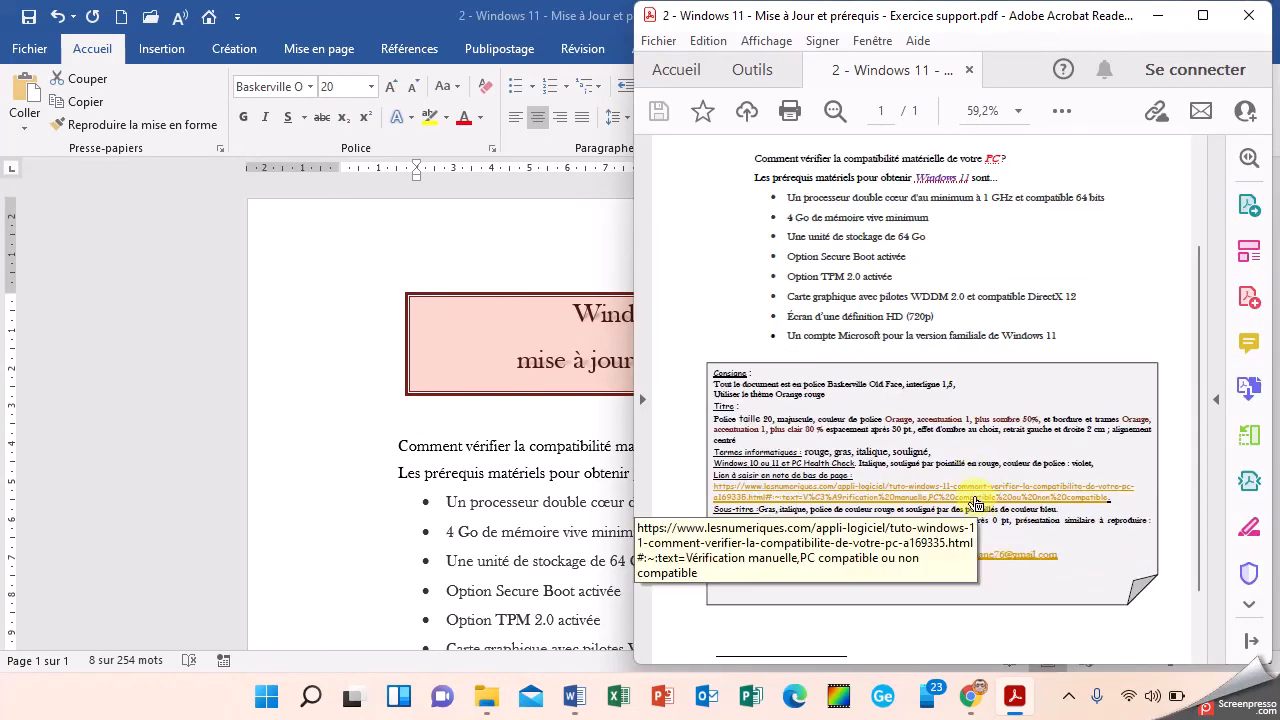
pyautogui.click(976, 503)
pyautogui.click(937, 413)
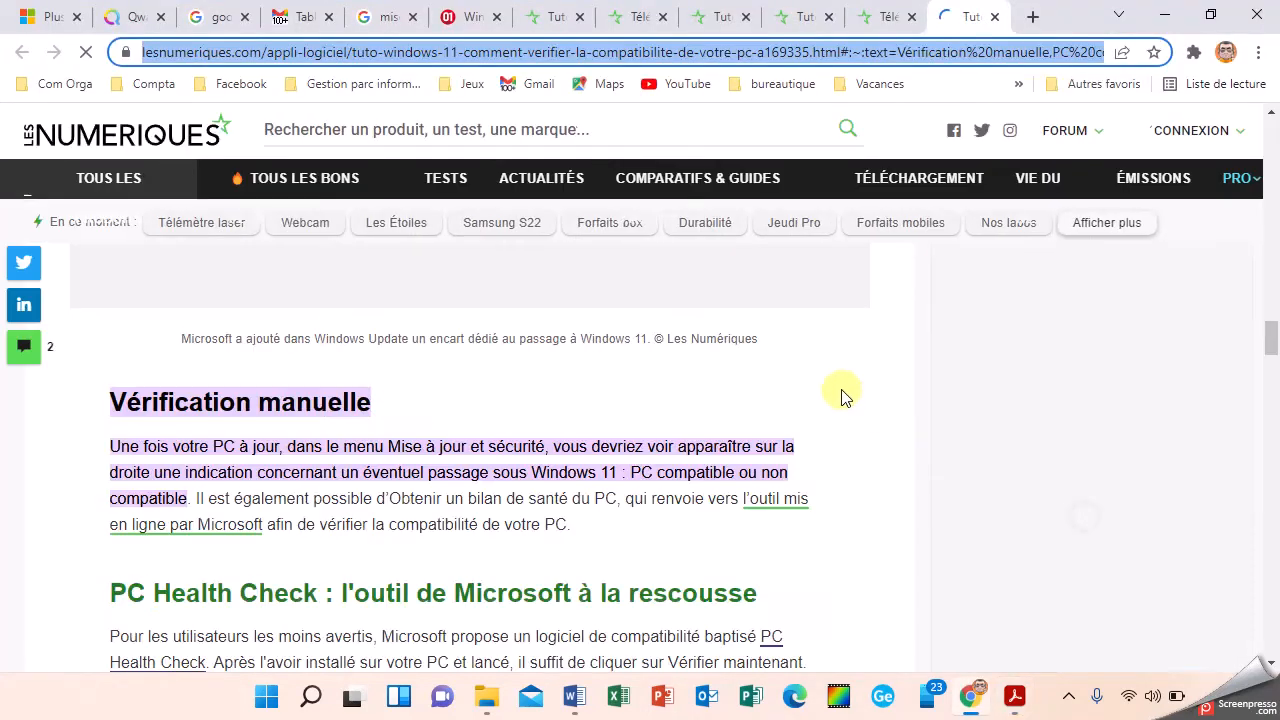
pyautogui.click(994, 18)
pyautogui.click(1166, 14)
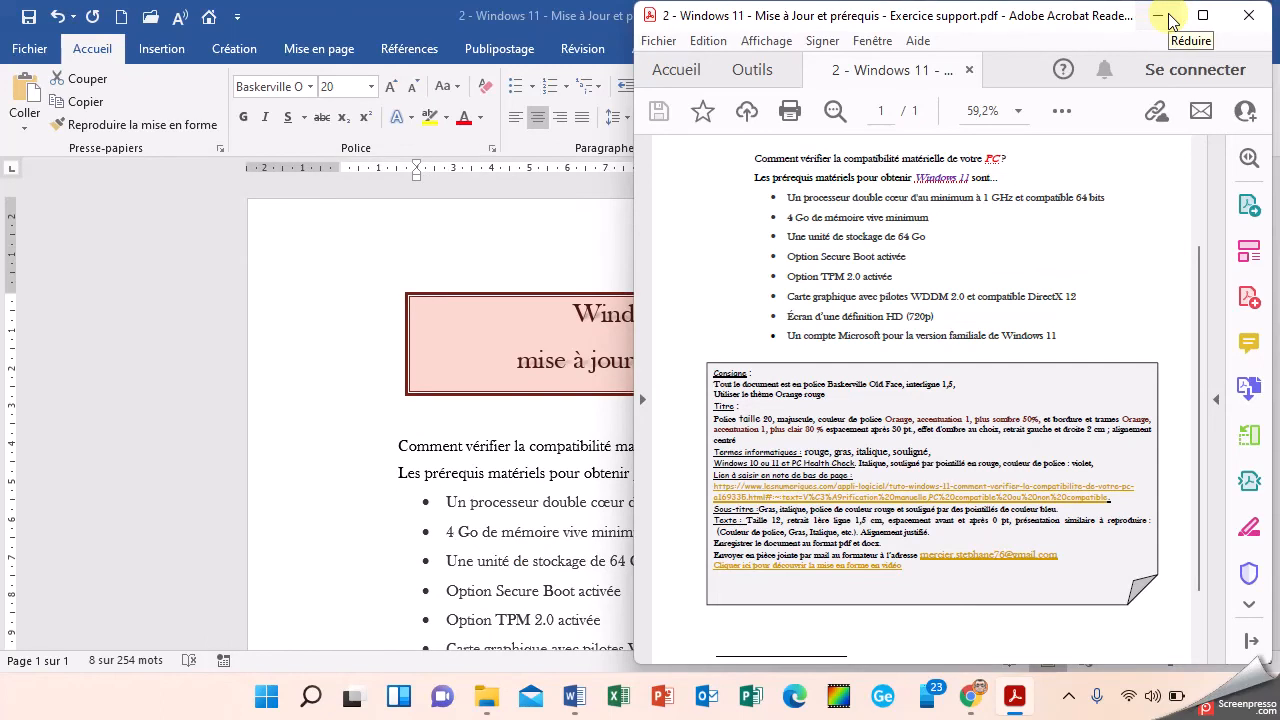
pyautogui.click(572, 472)
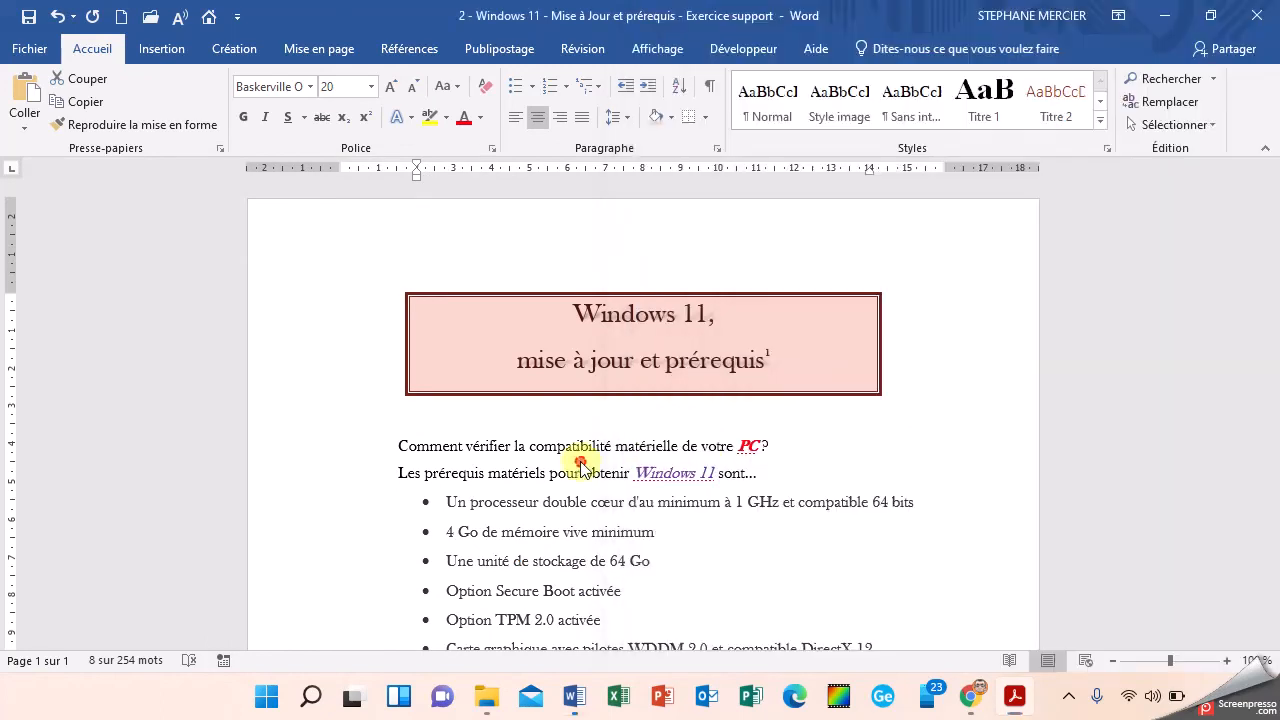
# Step: Apply solid round bullets to the hardware prerequisites, from the processor line to the Microsoft account line
pyautogui.scroll(-2, 366, 420)
pyautogui.moveTo(441, 305); pyautogui.dragTo(854, 509)
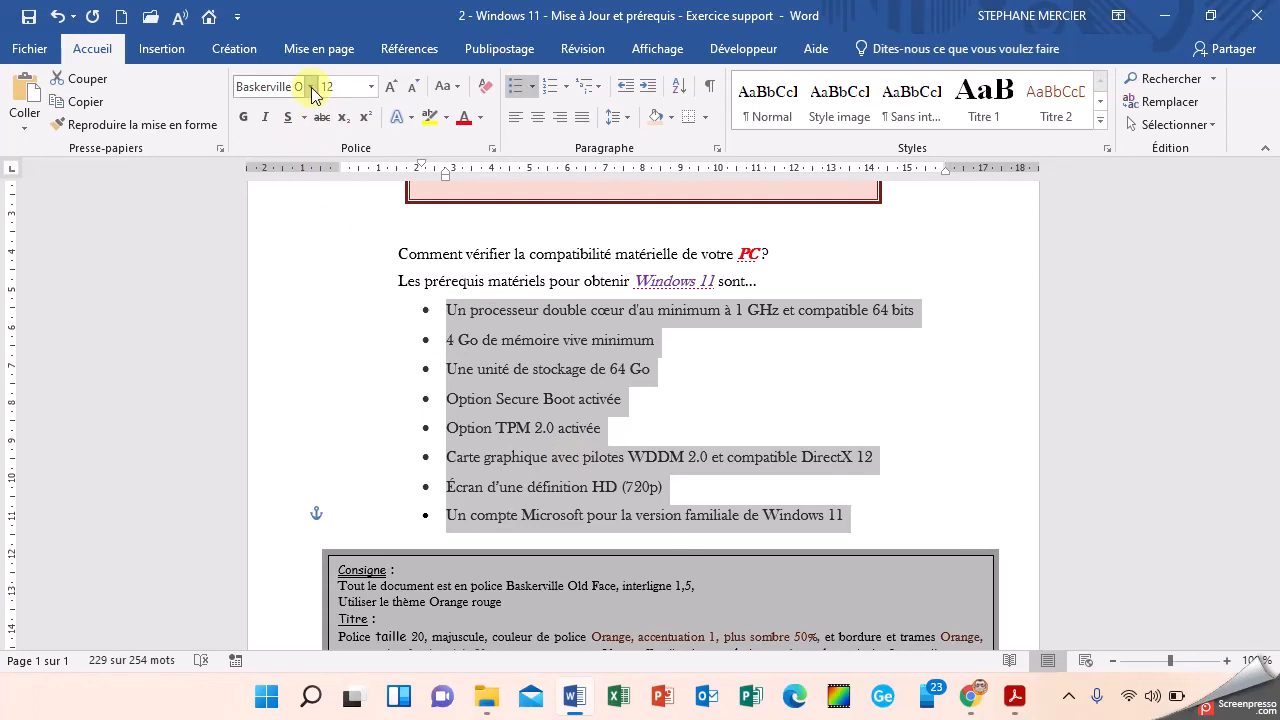
pyautogui.click(531, 88)
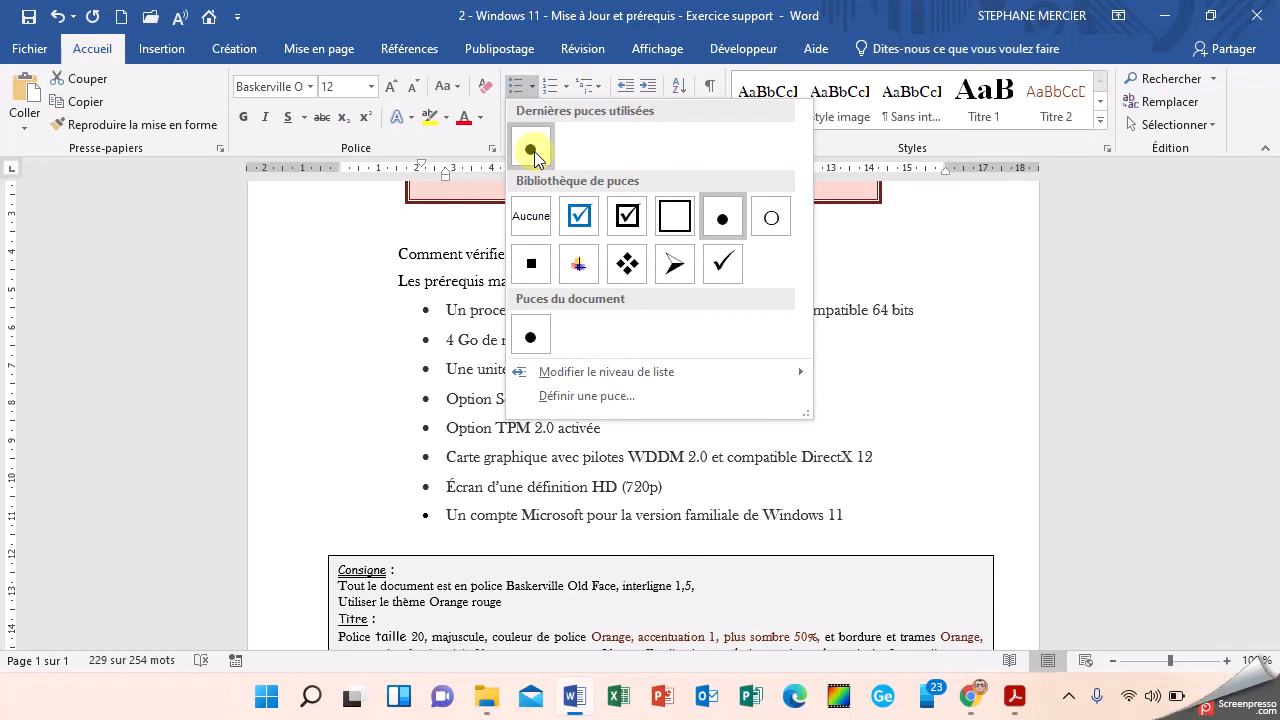
pyautogui.click(531, 150)
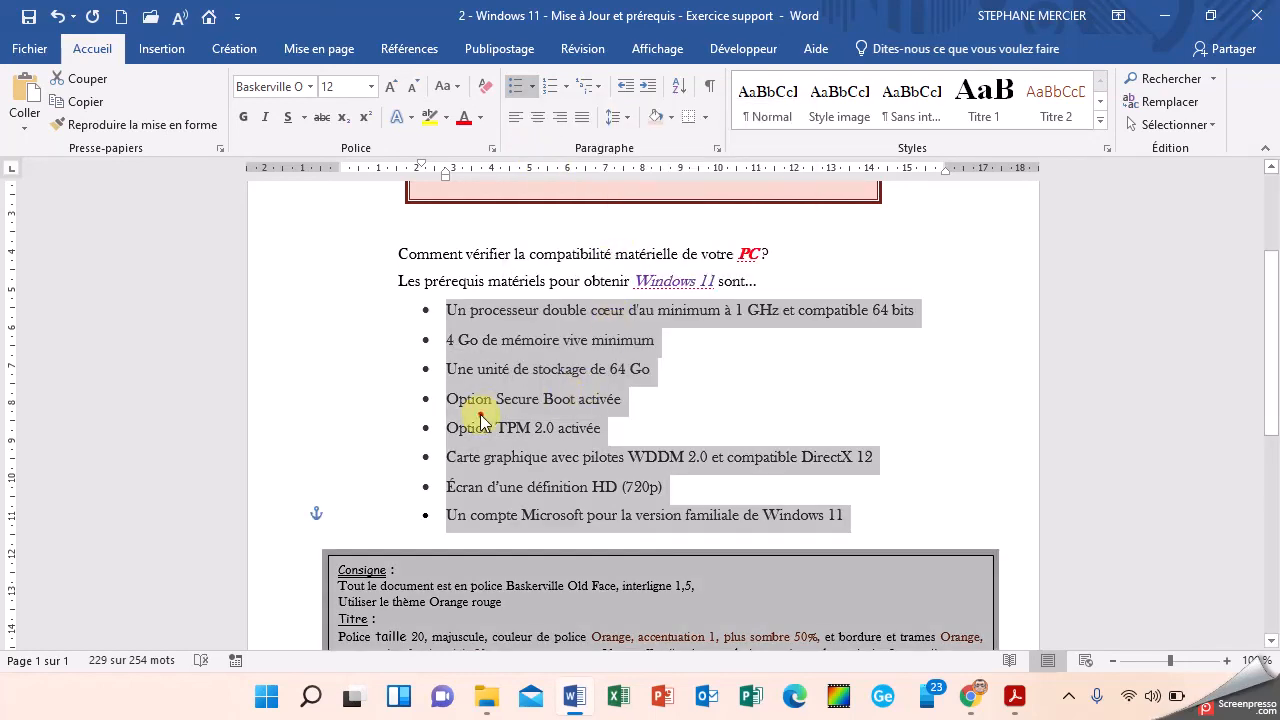
pyautogui.click(480, 414)
pyautogui.scroll(-2, 437, 434)
pyautogui.scroll(2, 500, 470)
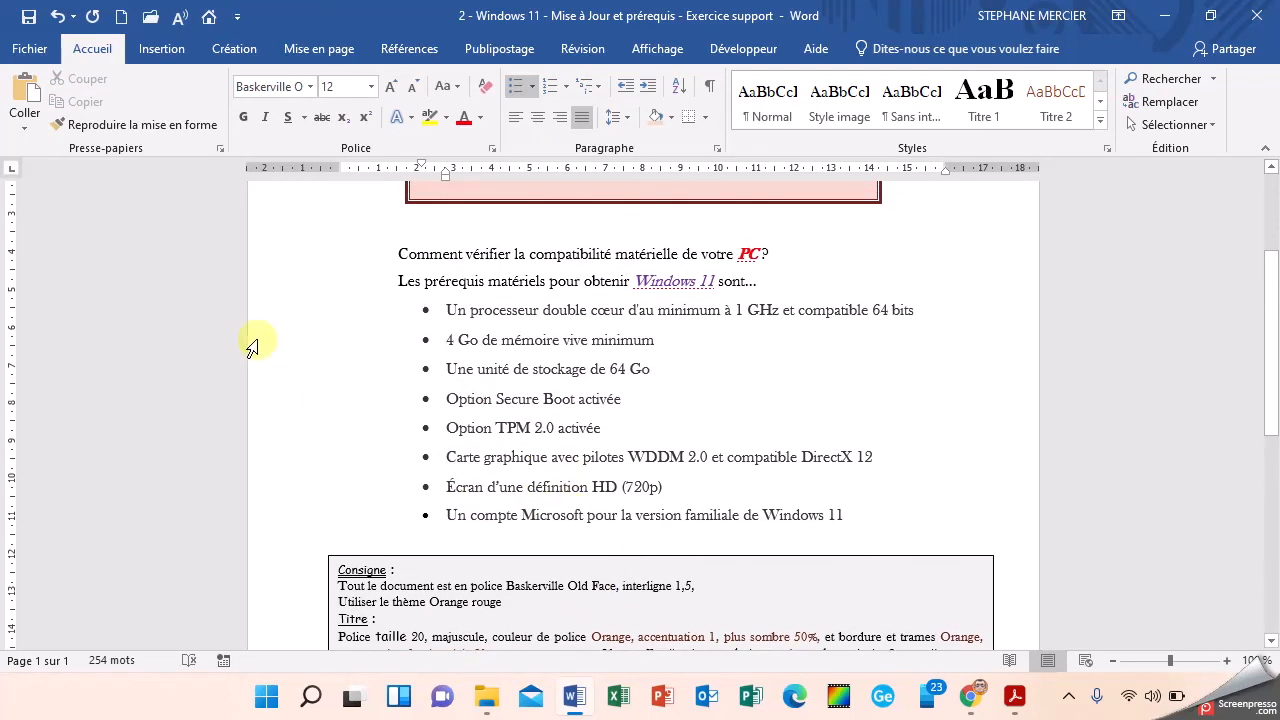
# Step: Select the whole document to check its font, and compare the font sizes of the title, introductory line and bulleted text
pyautogui.tripleClick(260, 274)
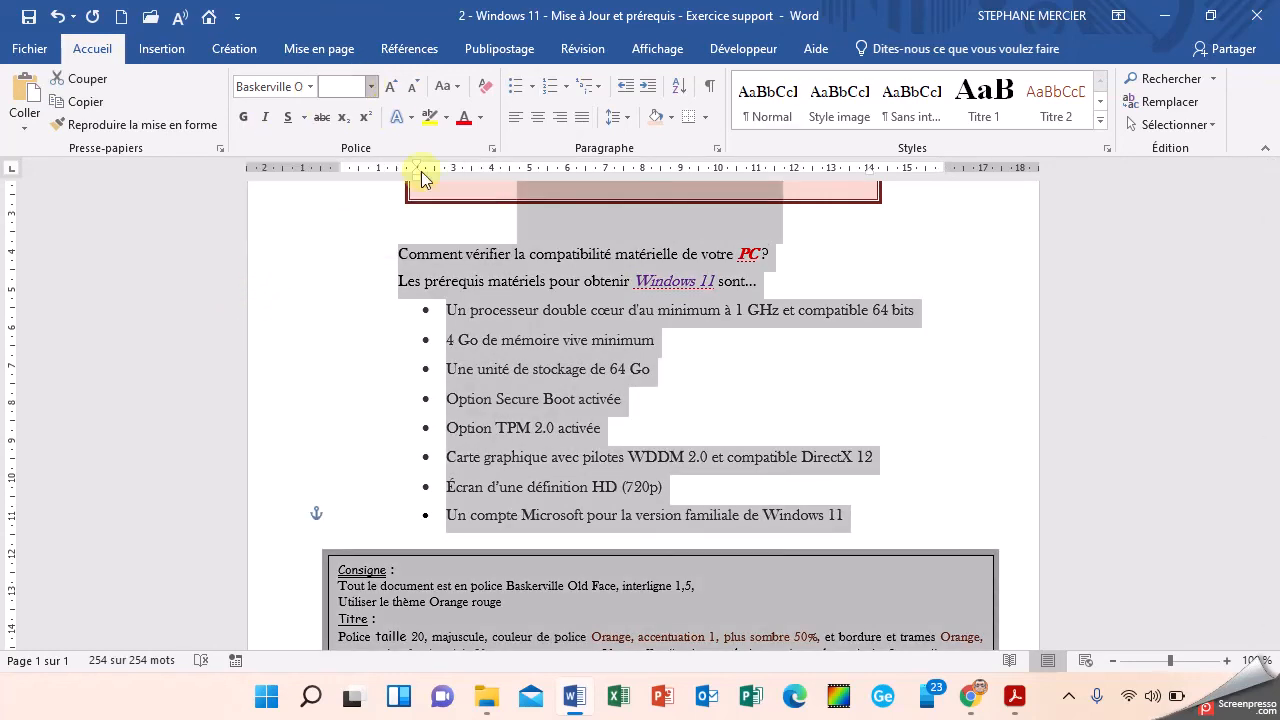
pyautogui.click(493, 435)
pyautogui.scroll(-2, 493, 435)
pyautogui.scroll(5, 493, 435)
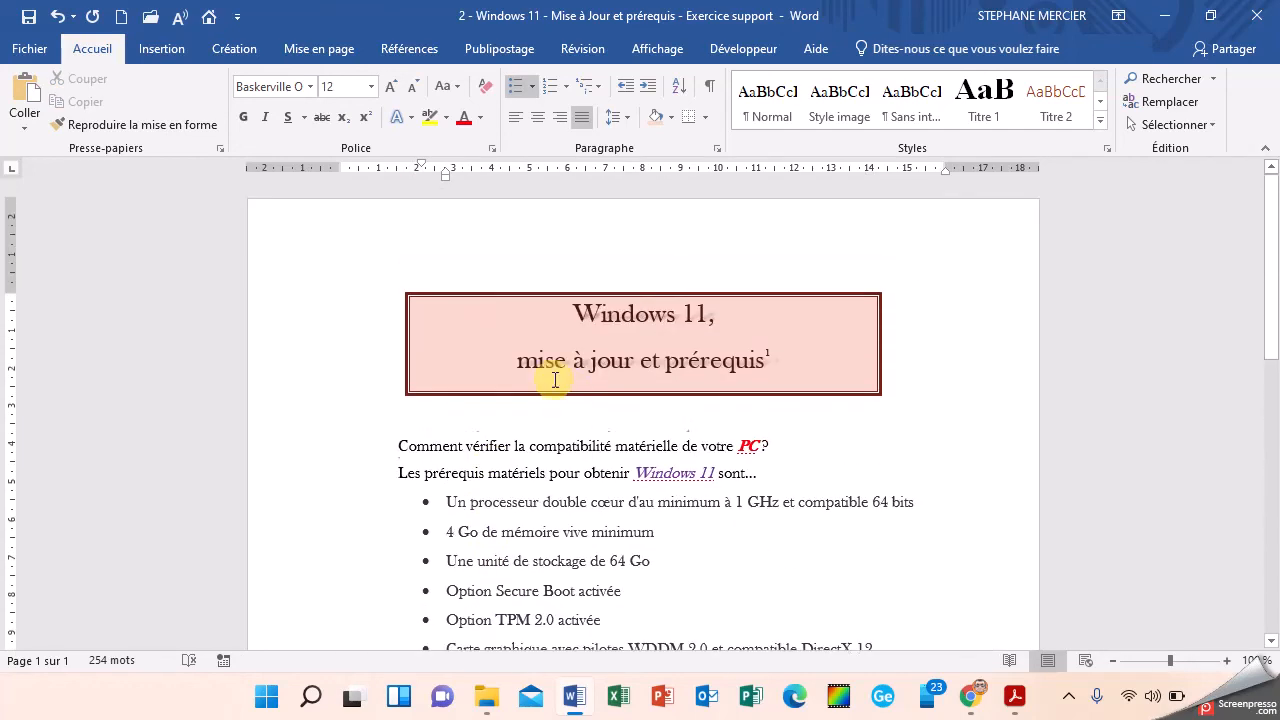
pyautogui.click(601, 307)
pyautogui.scroll(-3, 580, 320)
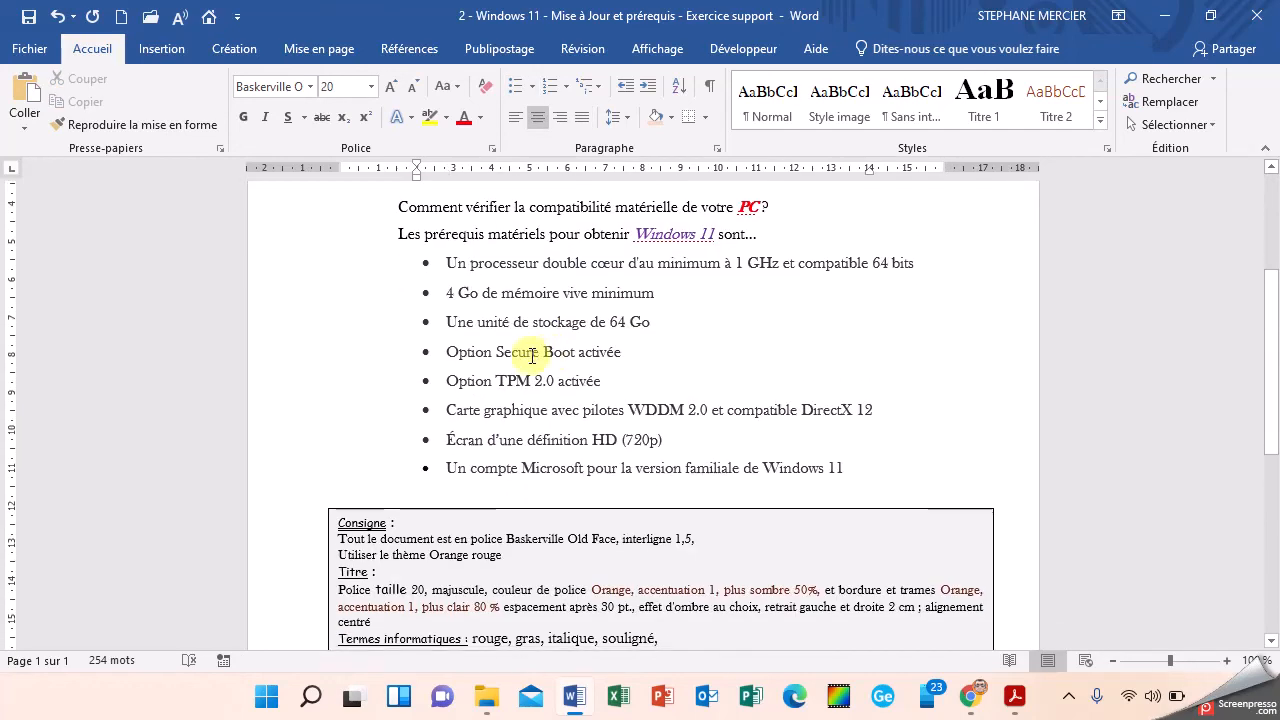
pyautogui.click(504, 238)
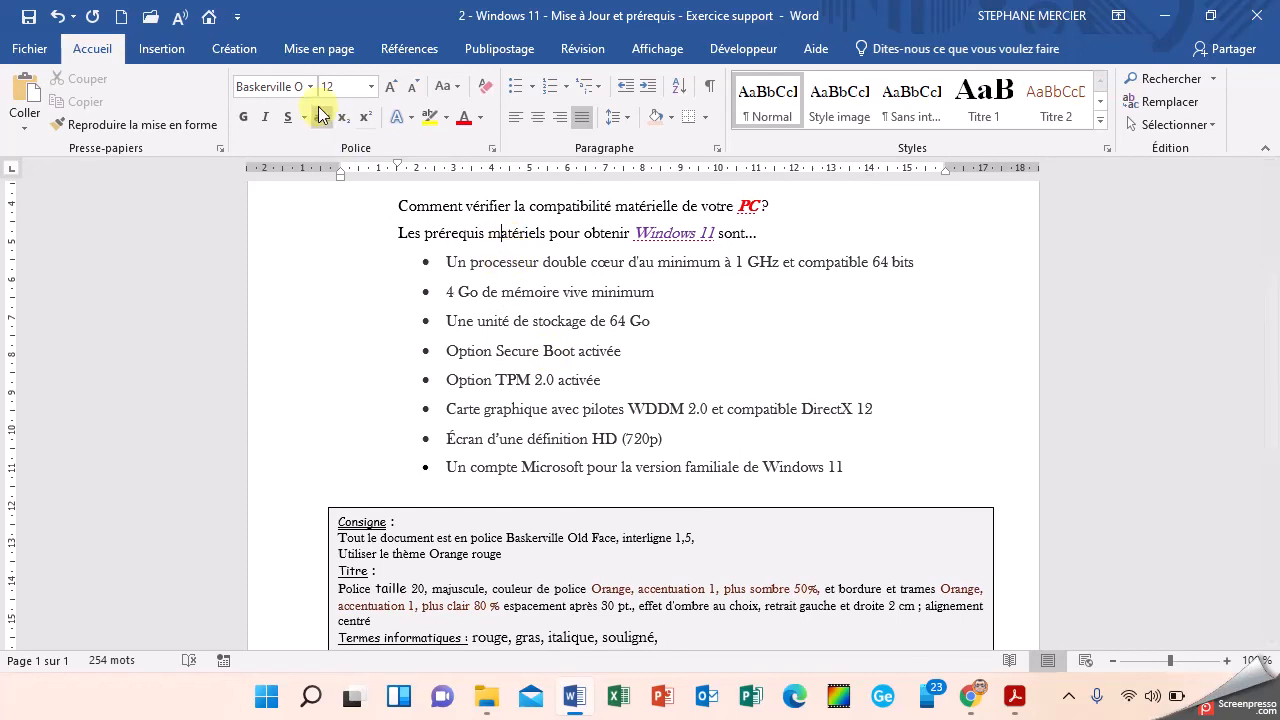
pyautogui.click(514, 260)
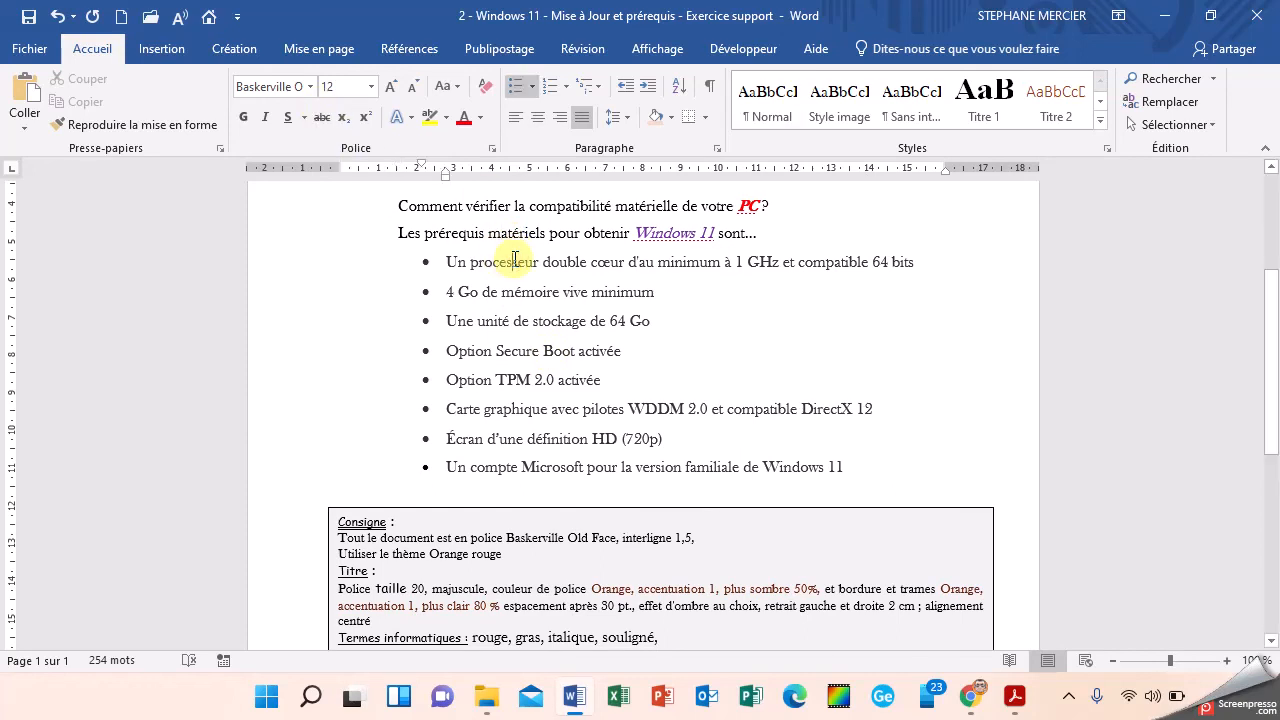